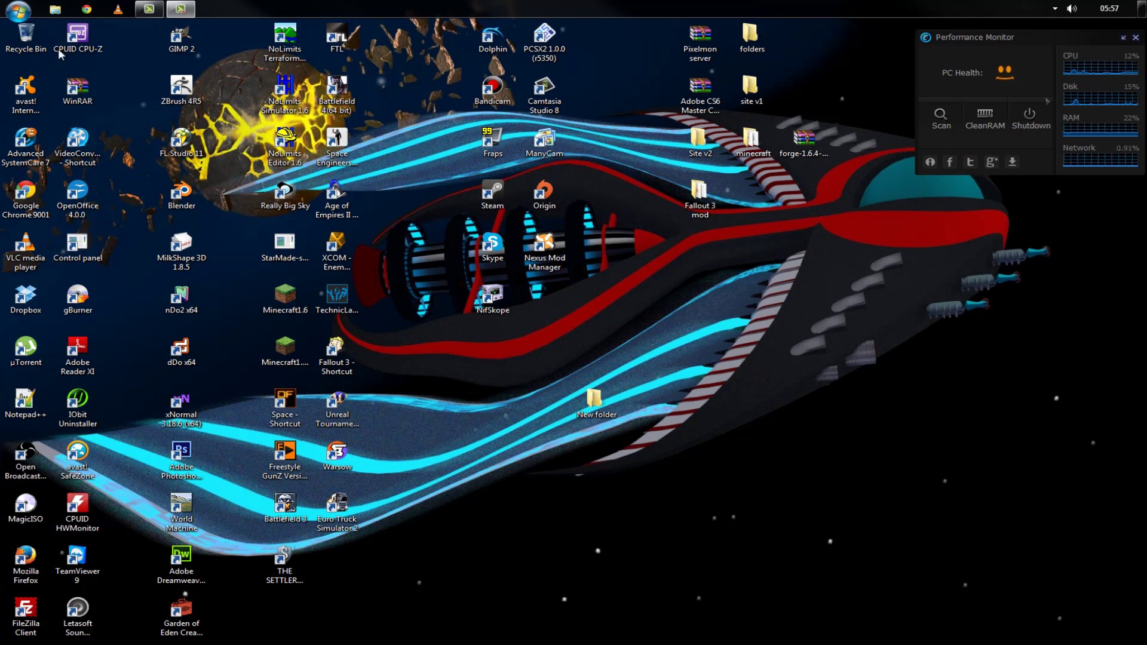
# Open Chrome and go to coolrom.com.
pyautogui.click(87, 9)
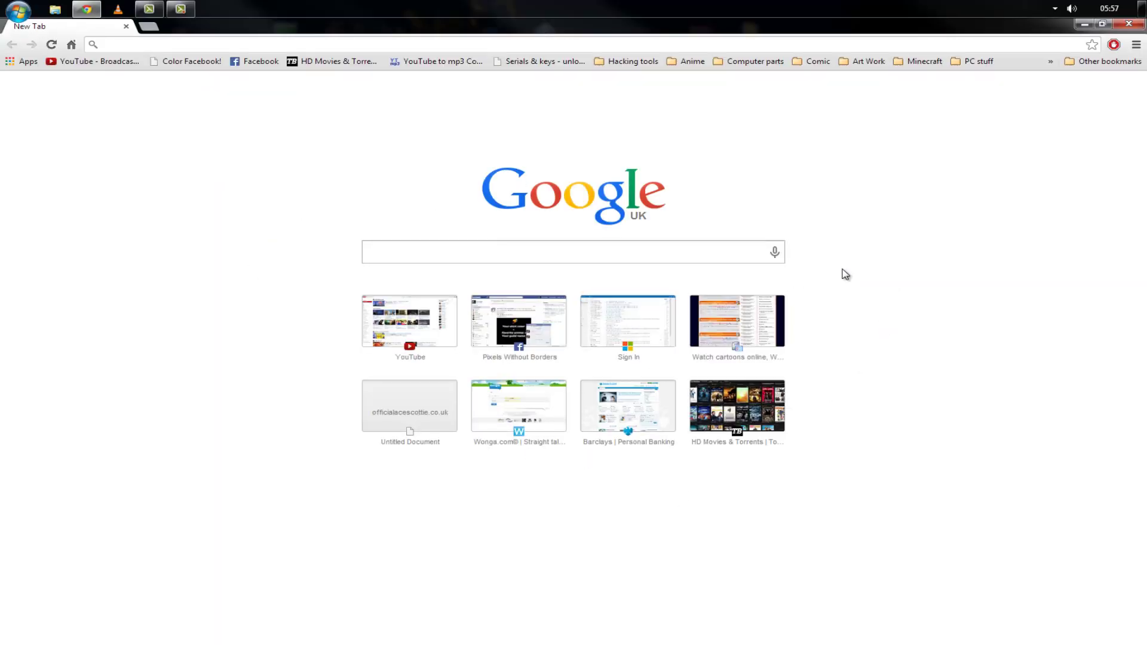
pyautogui.write('coolro')
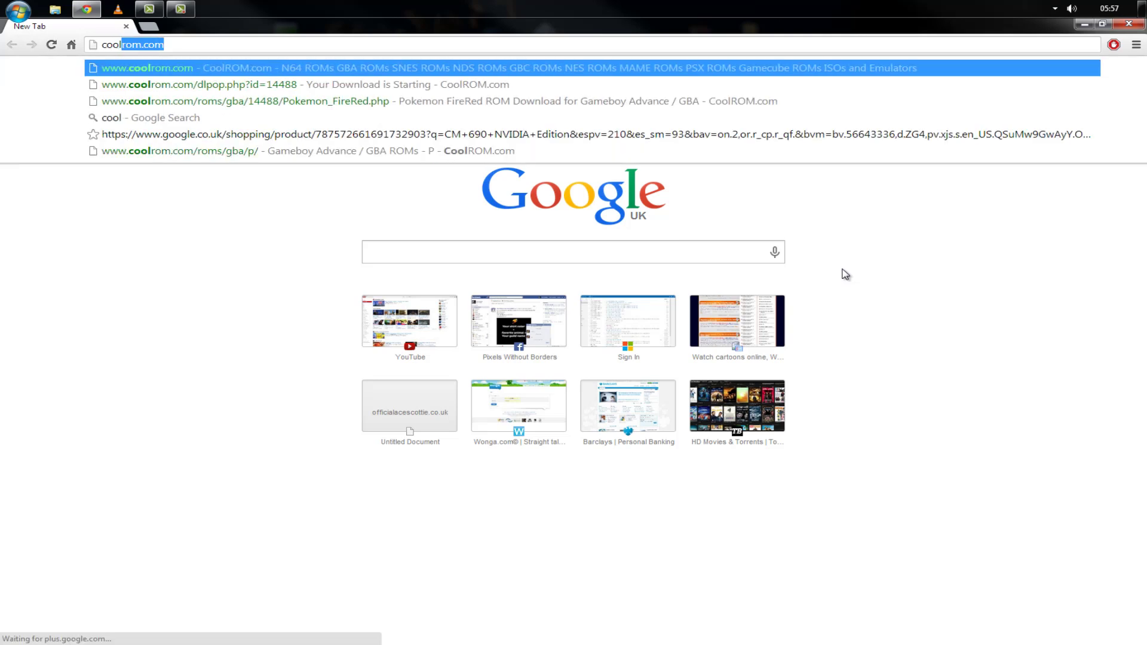
pyautogui.write('m.com')
pyautogui.press('Return')
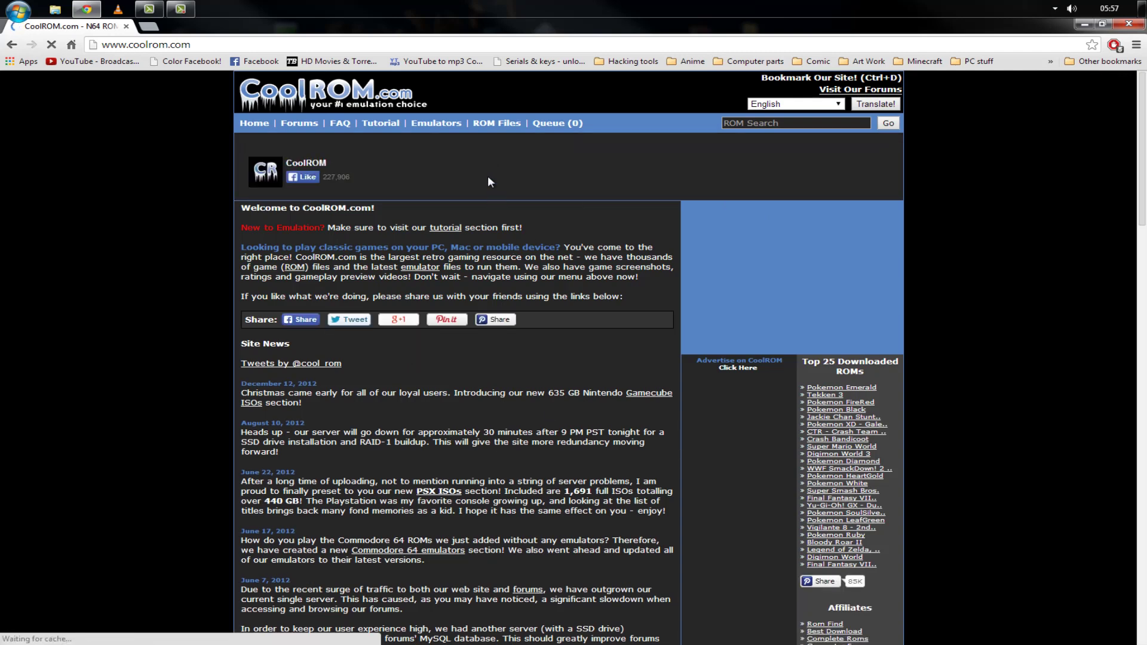
# List the Gameboy Advance ROMs under letter P and scroll down to the Pokemon titles.
pyautogui.moveTo(496, 123)
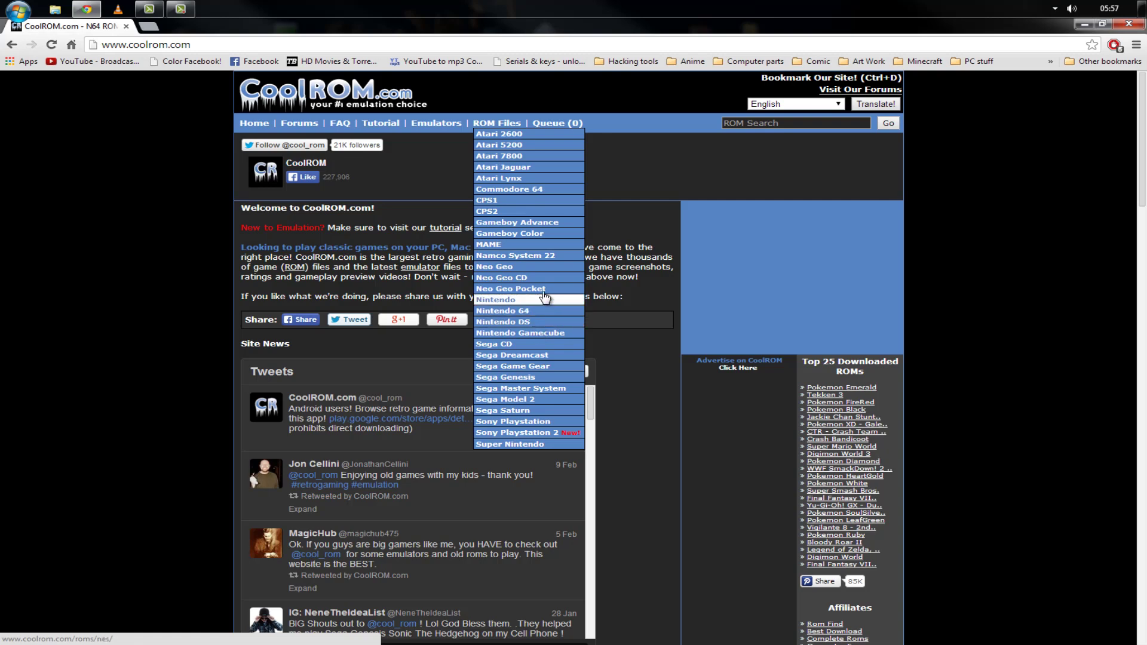
pyautogui.click(529, 222)
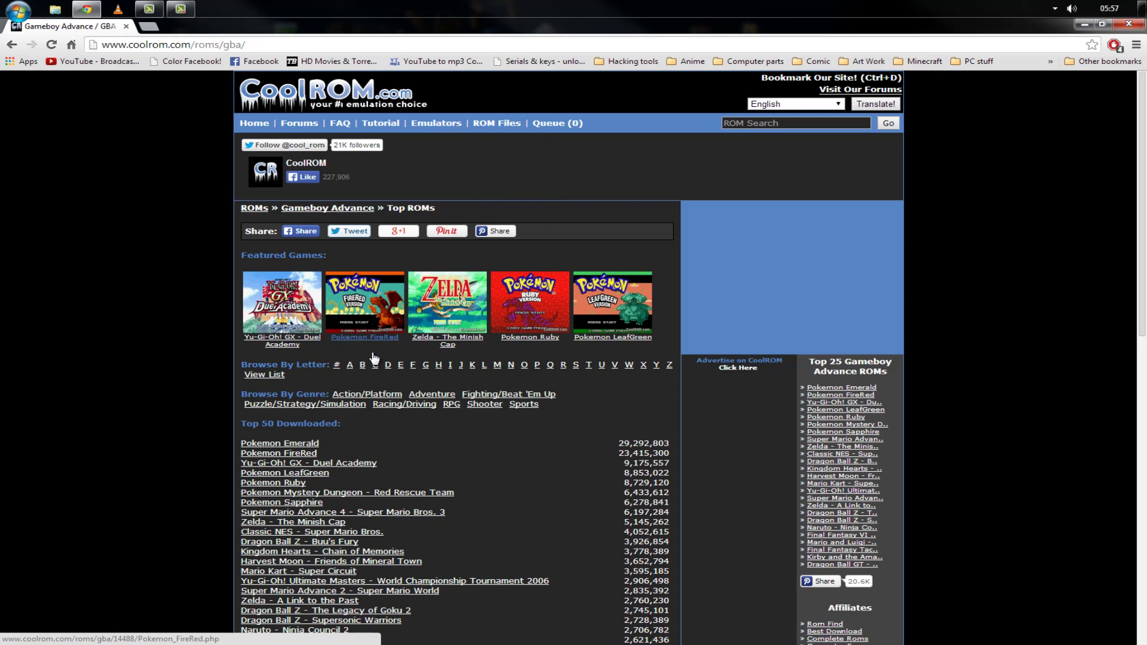
pyautogui.click(537, 367)
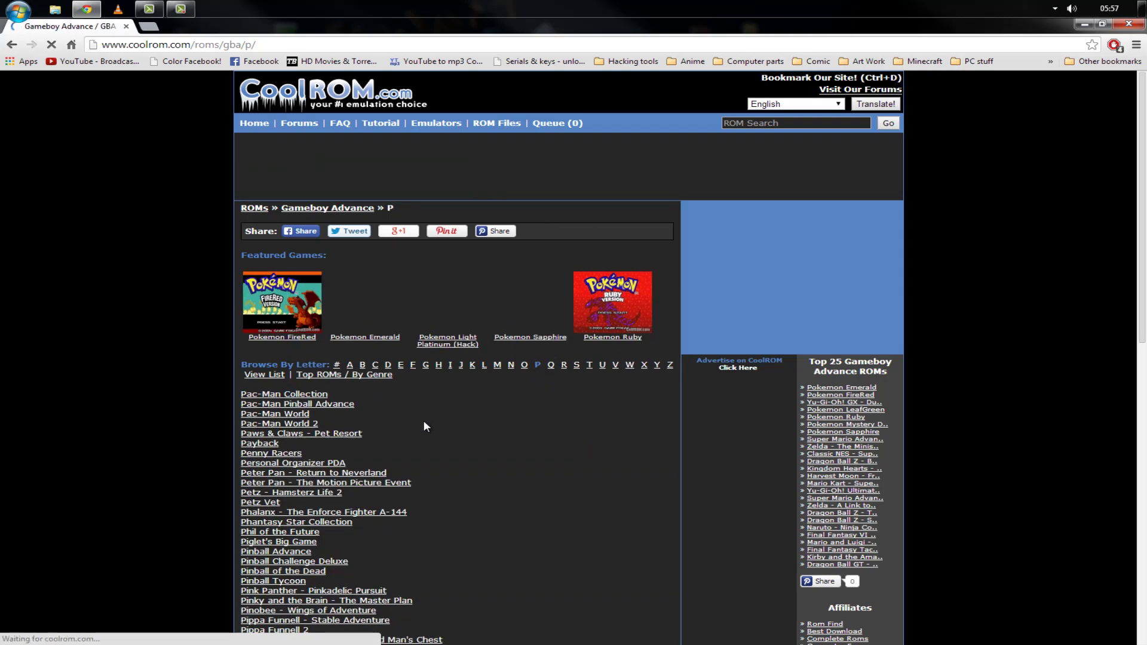
pyautogui.scroll(-5, 335, 443)
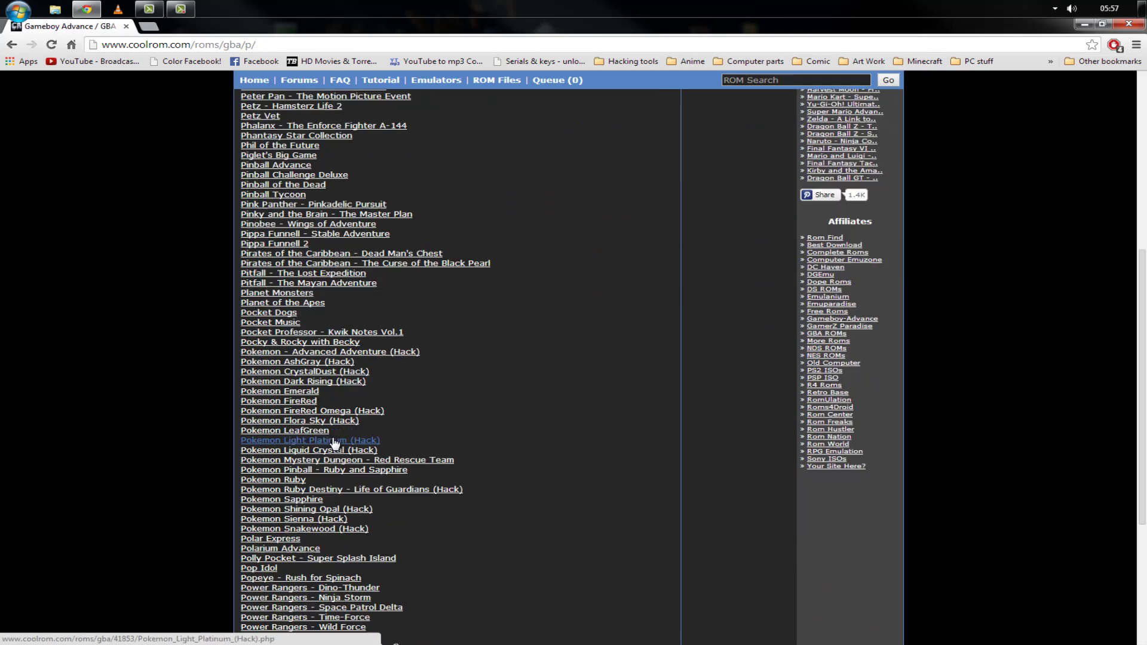
# Open the Pokemon FireRed page, start its alternative download and set the countdown window aside.
pyautogui.click(285, 404)
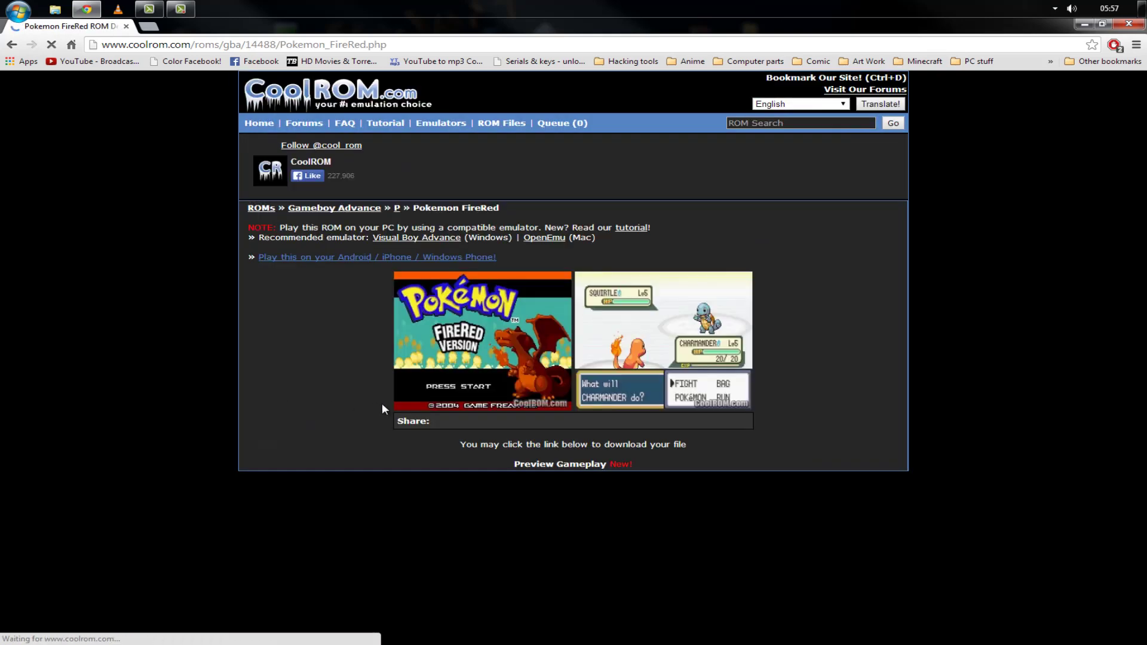
pyautogui.scroll(-2, 422, 451)
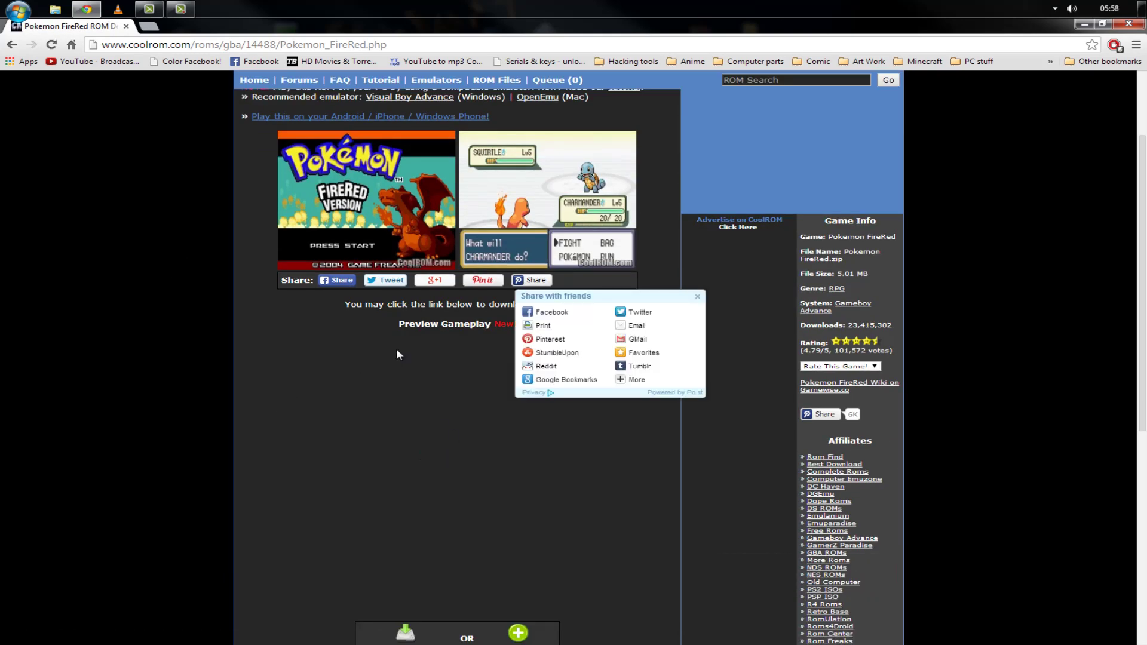
pyautogui.scroll(-2, 414, 389)
pyautogui.scroll(-3, 458, 396)
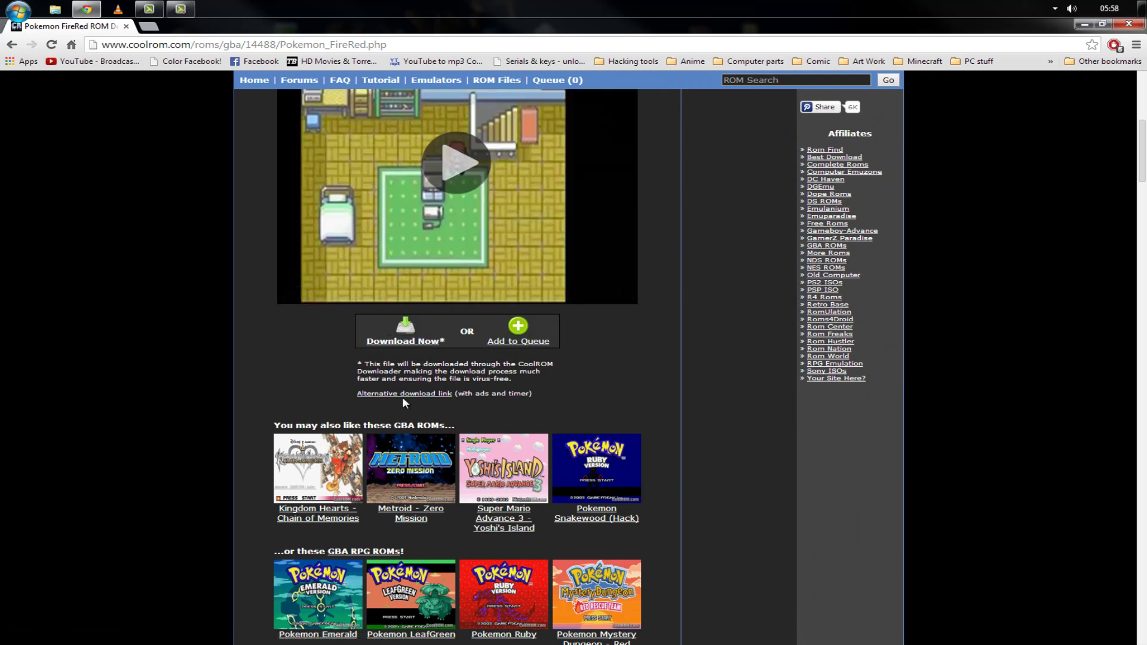
pyautogui.click(427, 394)
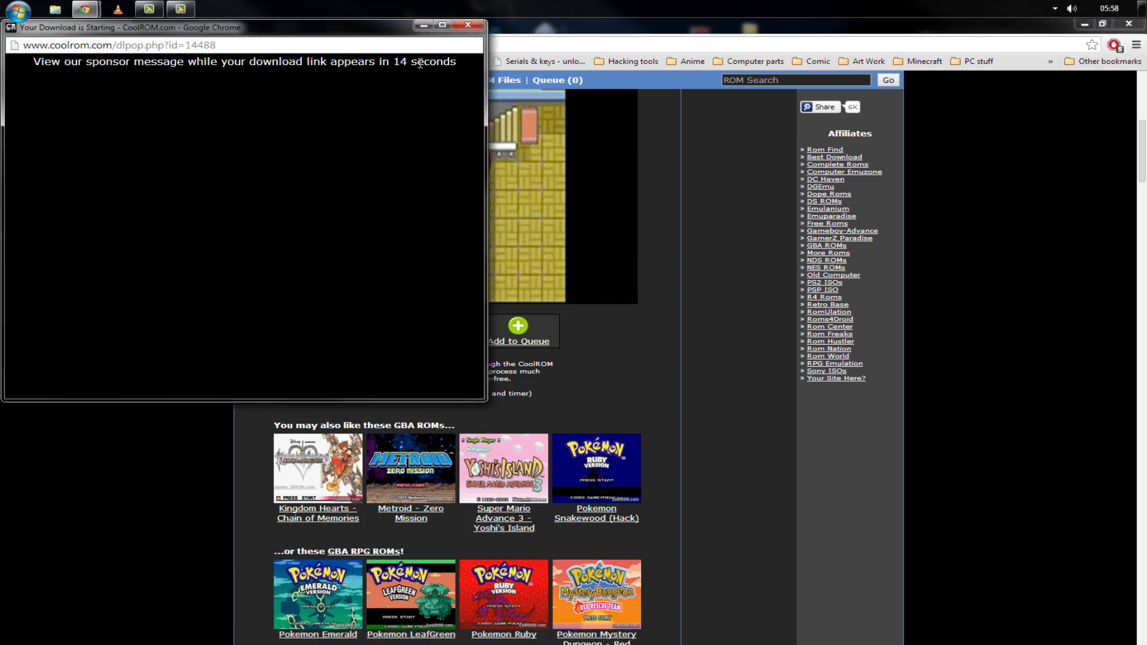
pyautogui.click(421, 26)
pyautogui.scroll(1, 669, 338)
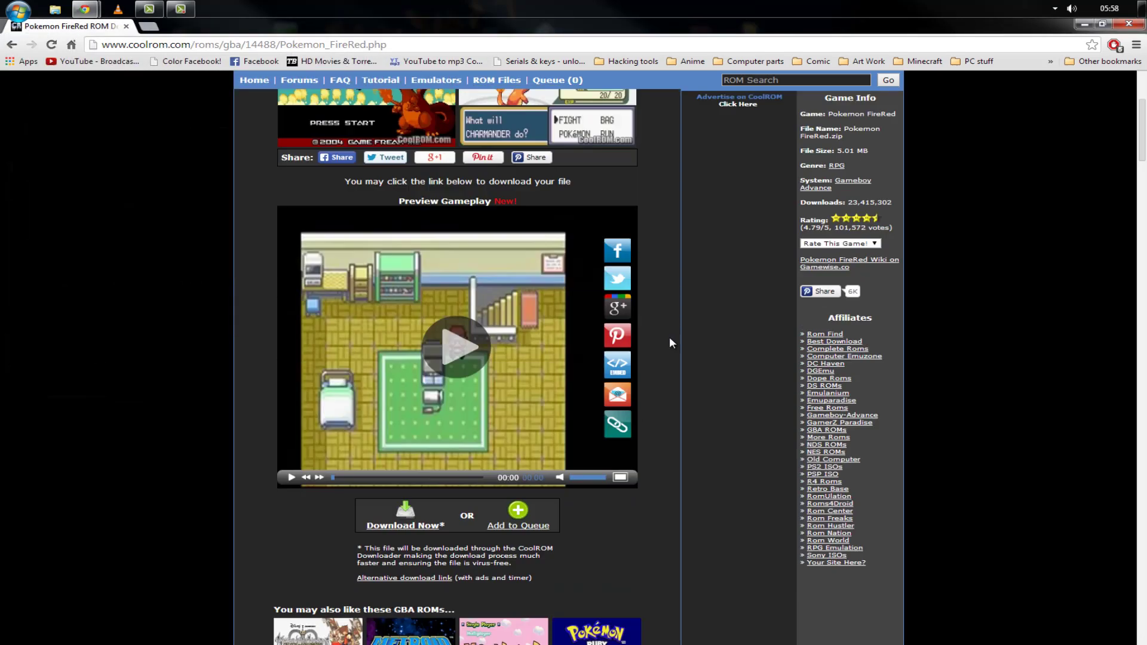
# Open the Visual Boy Advance page from CoolROM's Gameboy Advance emulators.
pyautogui.moveTo(449, 122)
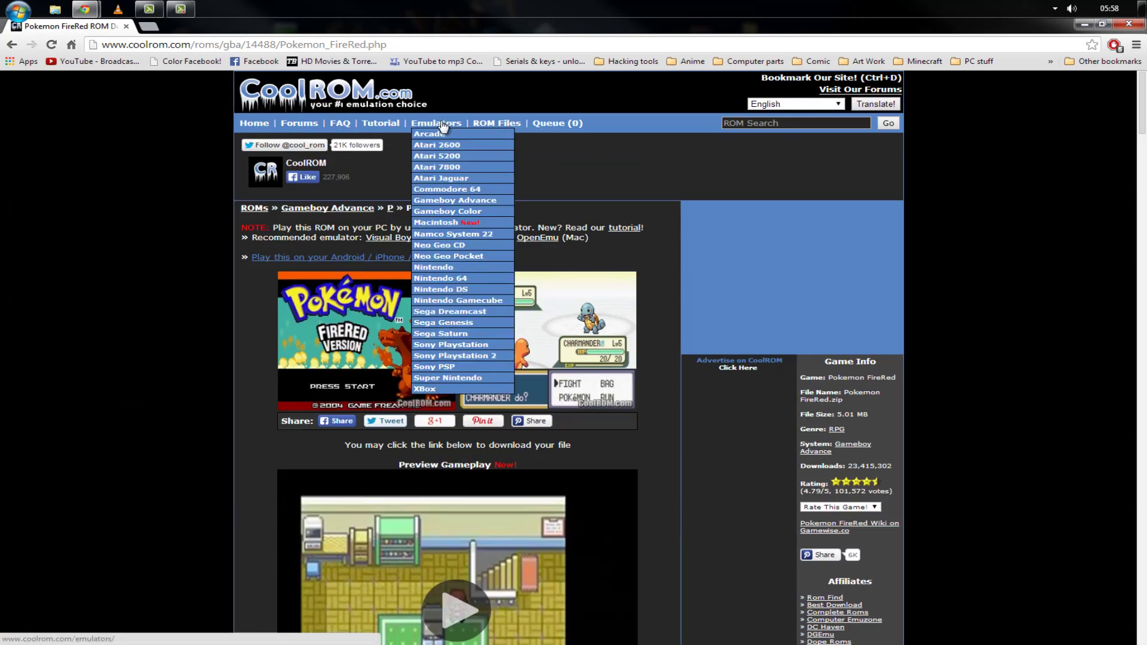
pyautogui.click(474, 203)
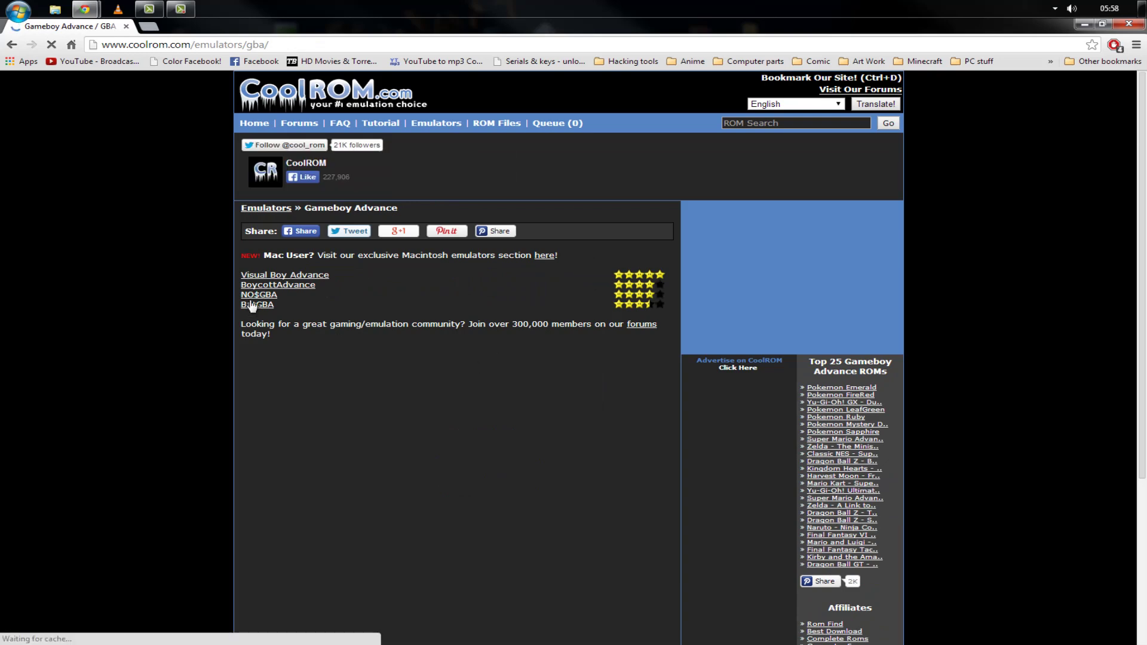
pyautogui.click(293, 276)
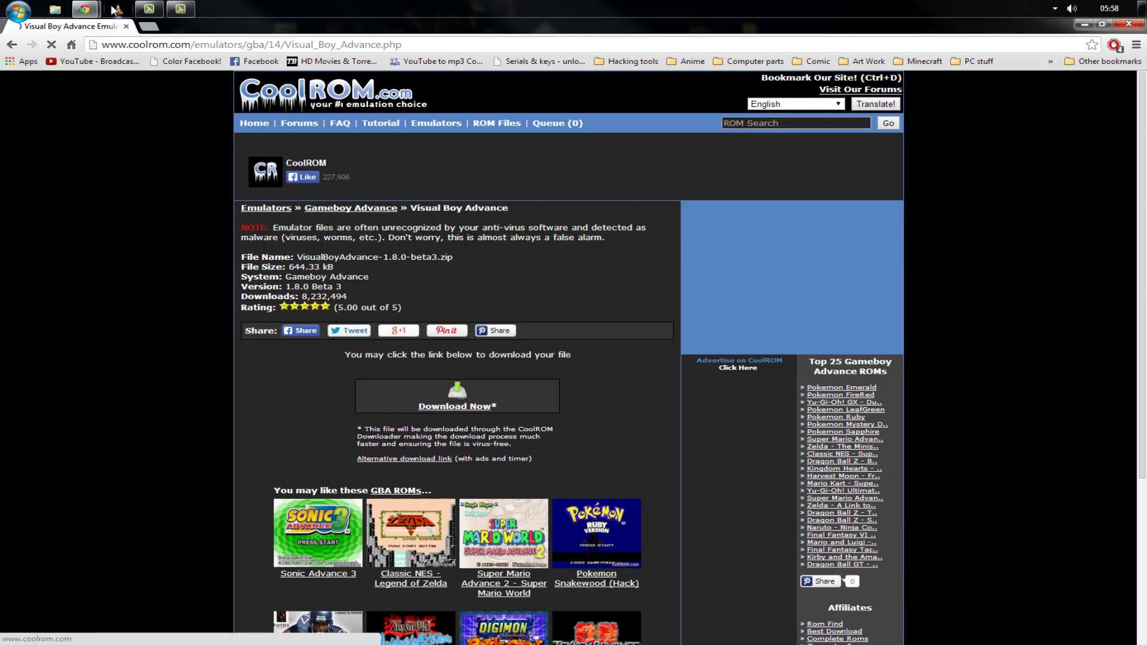
# Download Pokemon FireRed.zip from the countdown window, then close that window.
pyautogui.moveTo(85, 8)
pyautogui.click(260, 101)
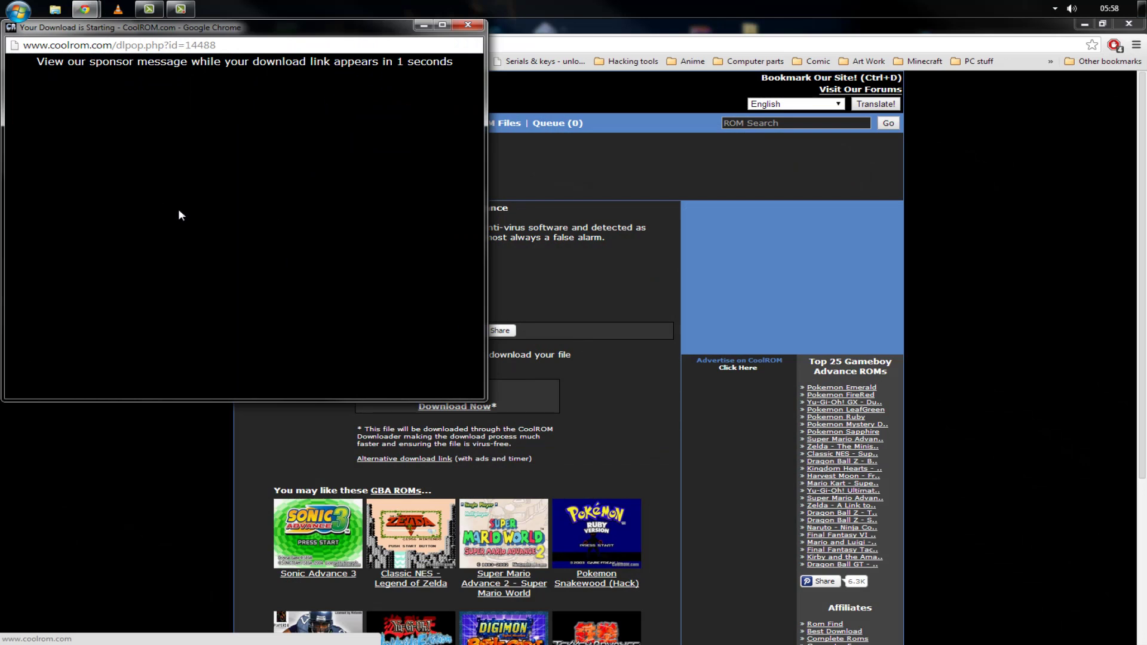
pyautogui.click(251, 88)
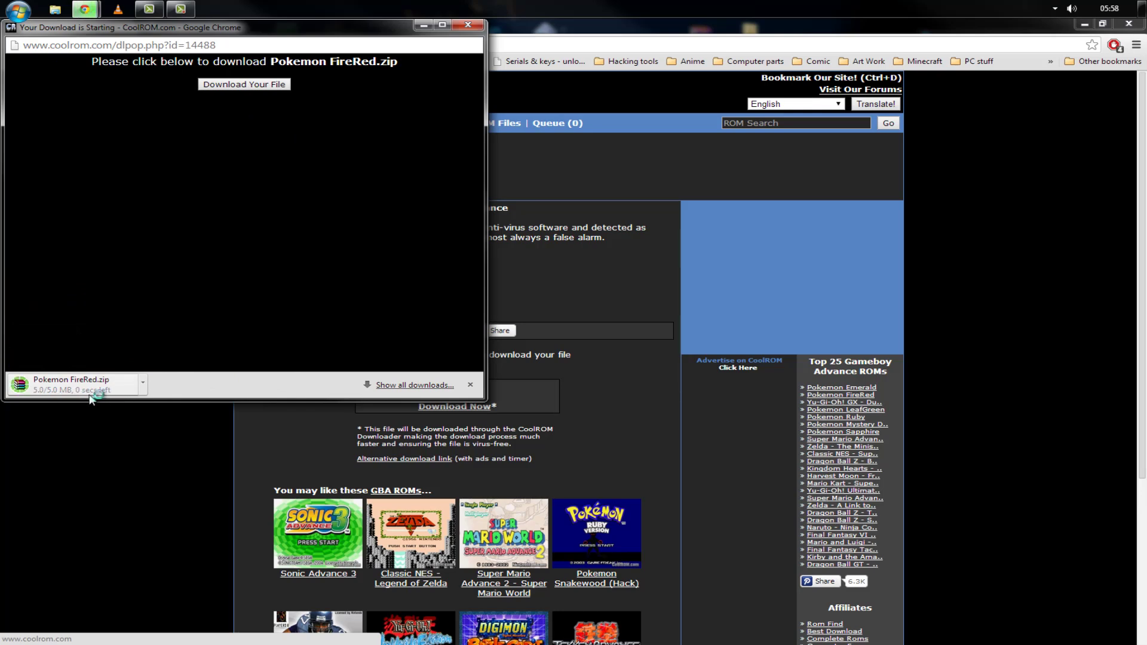
pyautogui.click(474, 25)
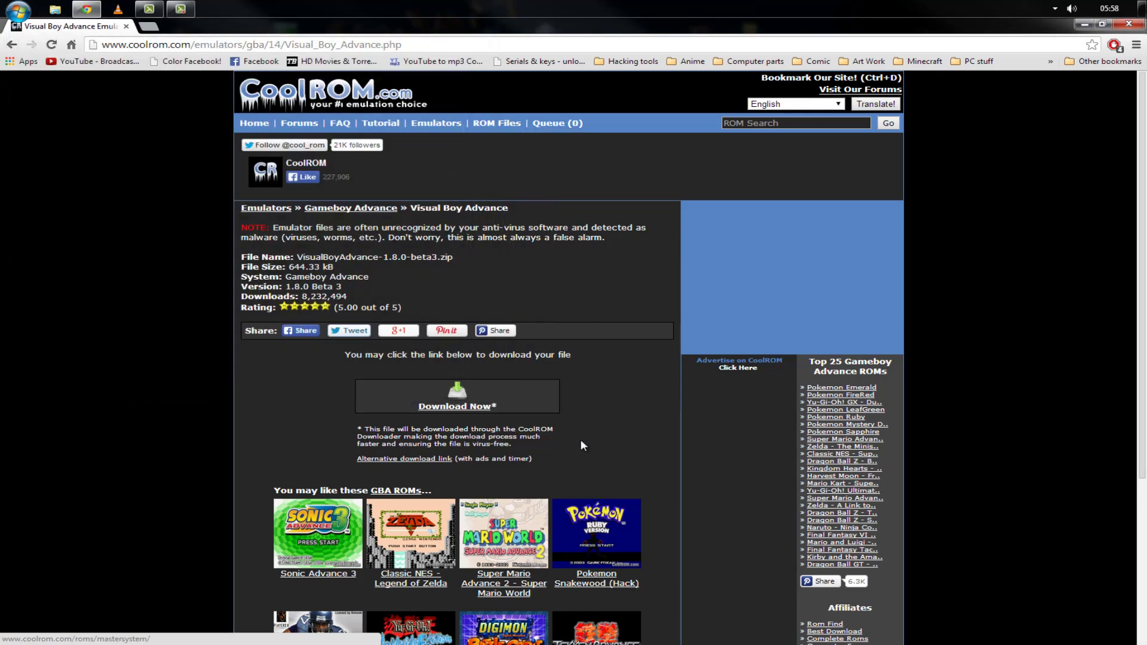
pyautogui.scroll(-4, 583, 441)
pyautogui.scroll(2, 478, 394)
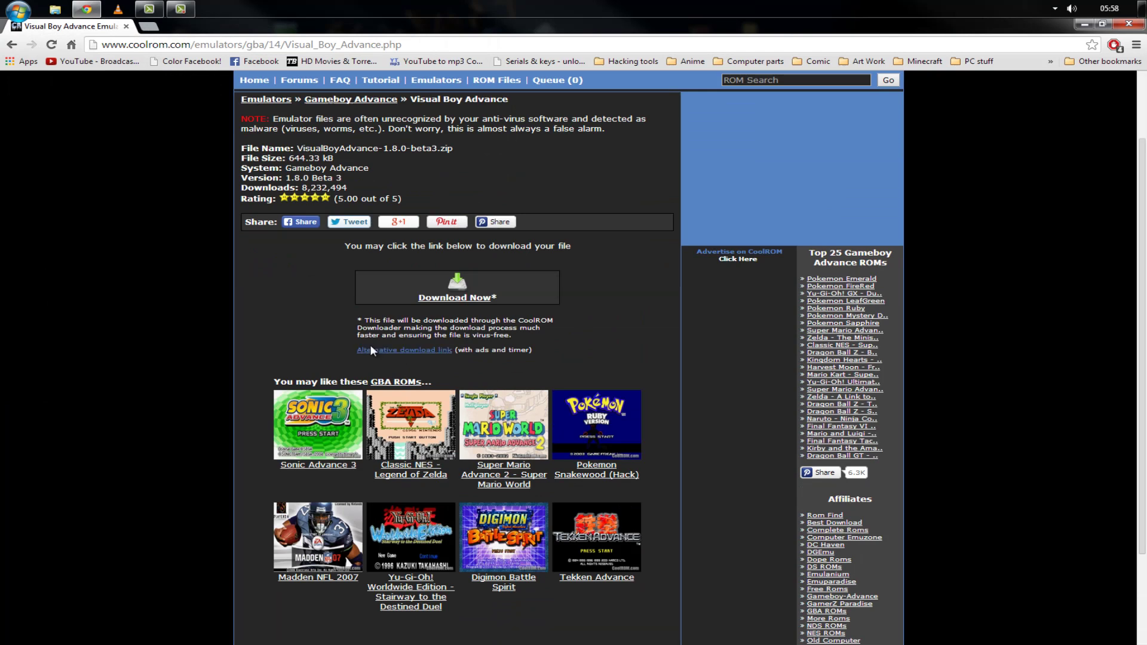
# Start the Visual Boy Advance alternative download and set its countdown window aside.
pyautogui.click(403, 353)
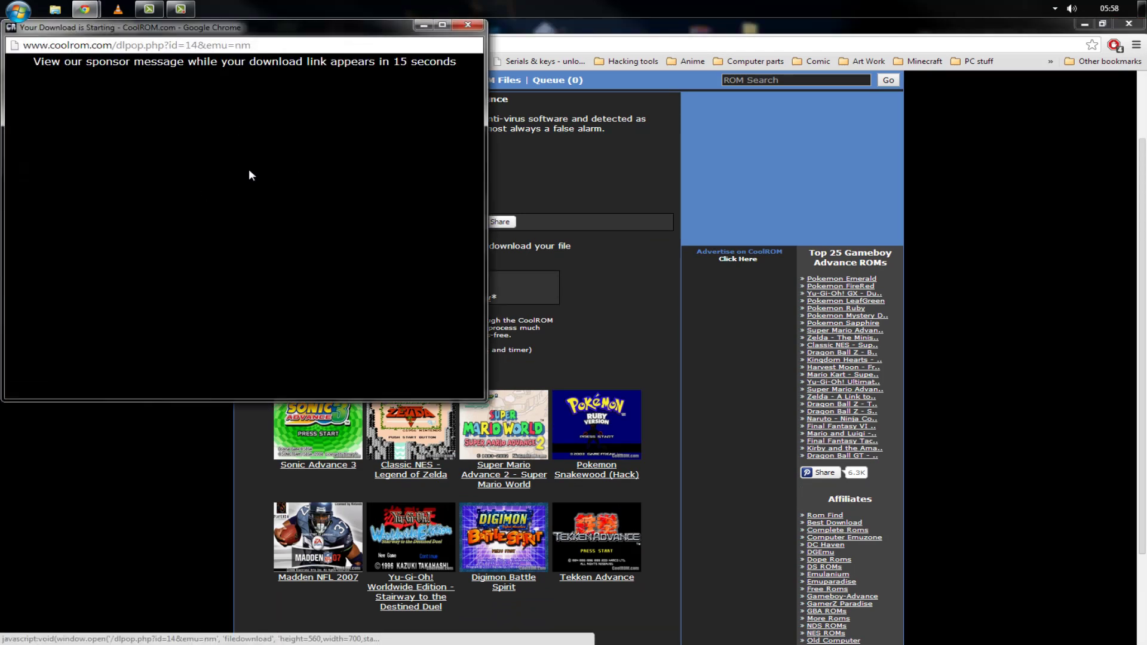
pyautogui.click(422, 30)
pyautogui.click(503, 45)
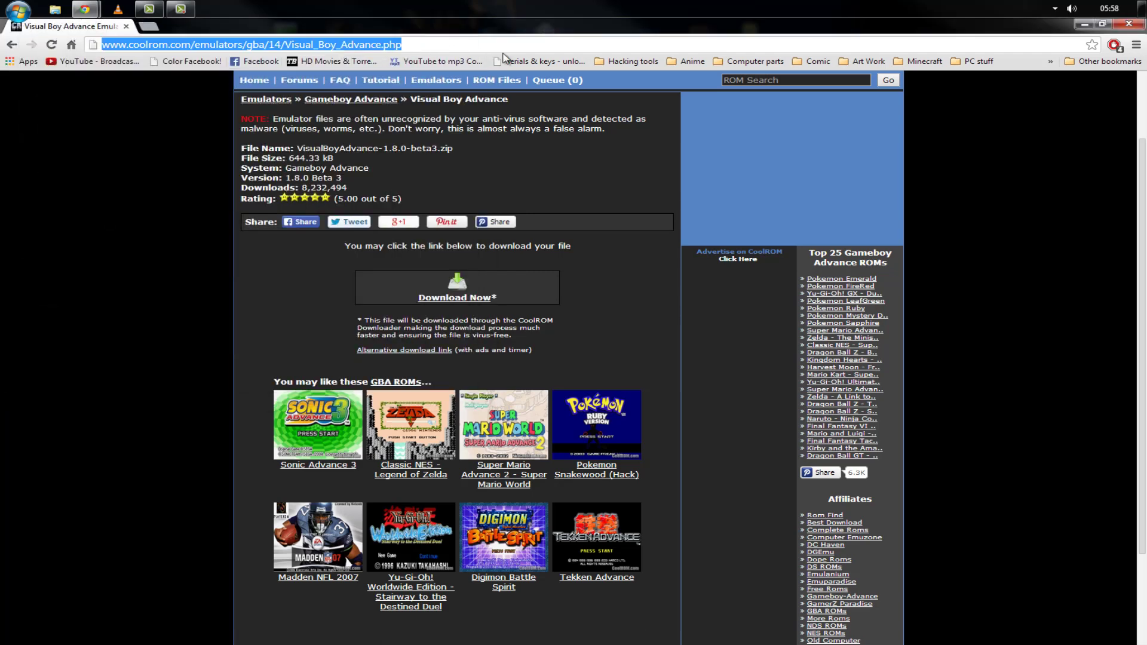
# Go to google.co.uk and search for 'universal pokemon randomizer'.
pyautogui.write('googl')
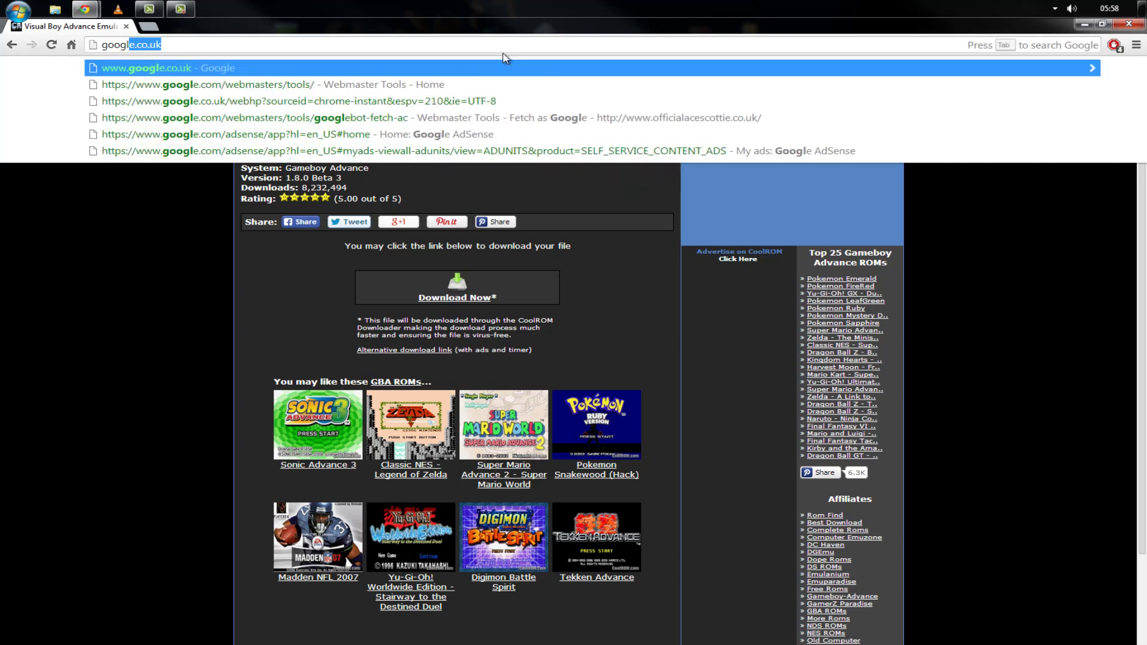
pyautogui.write('e.co.uk')
pyautogui.press('Return')
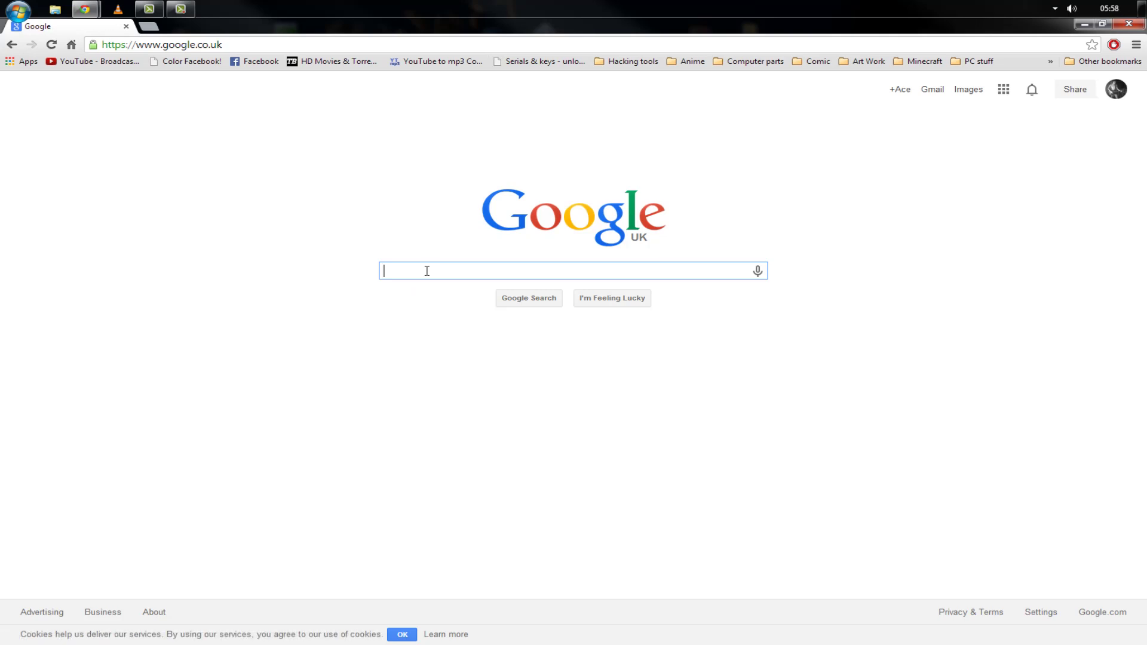
pyautogui.write('universal')
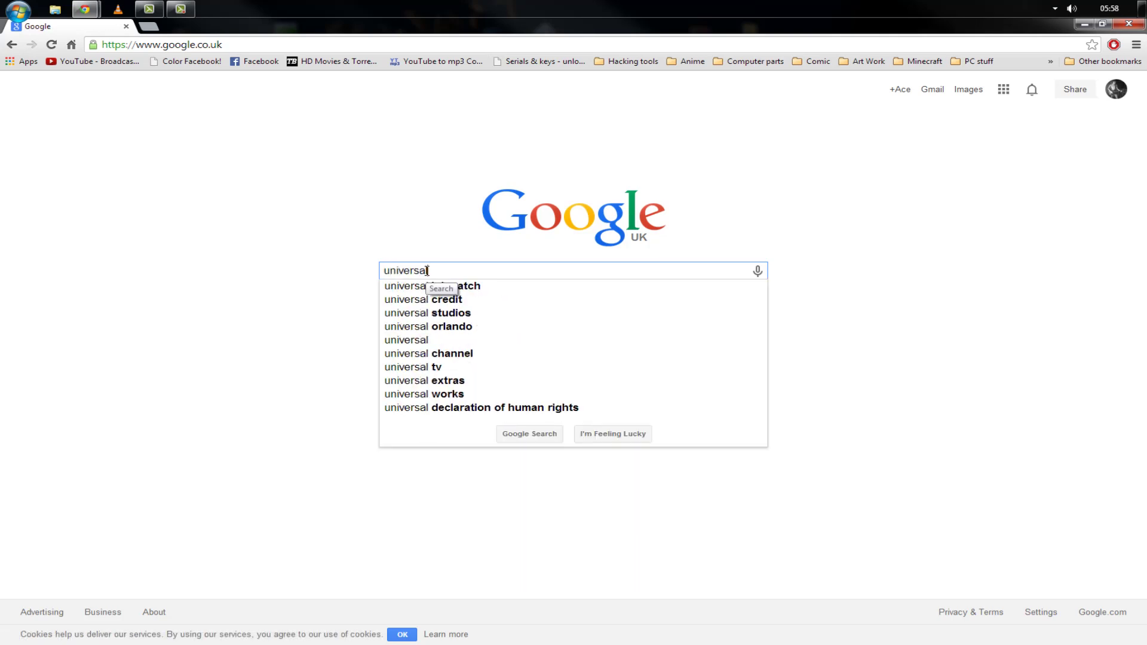
pyautogui.write(' pok')
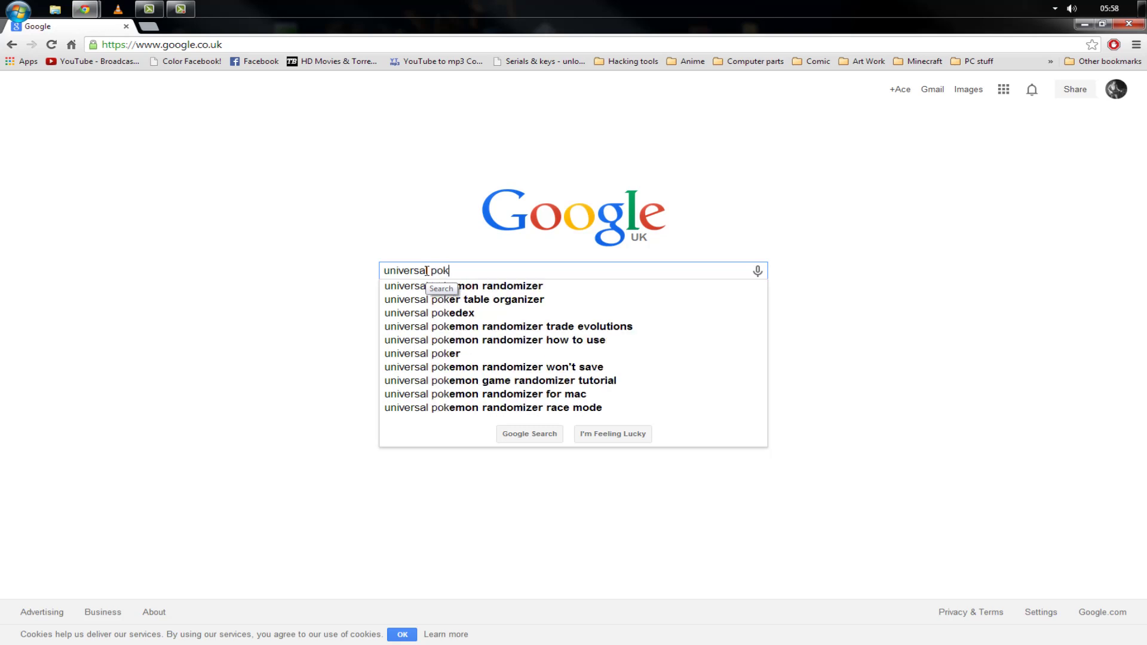
pyautogui.write('emon randomizer')
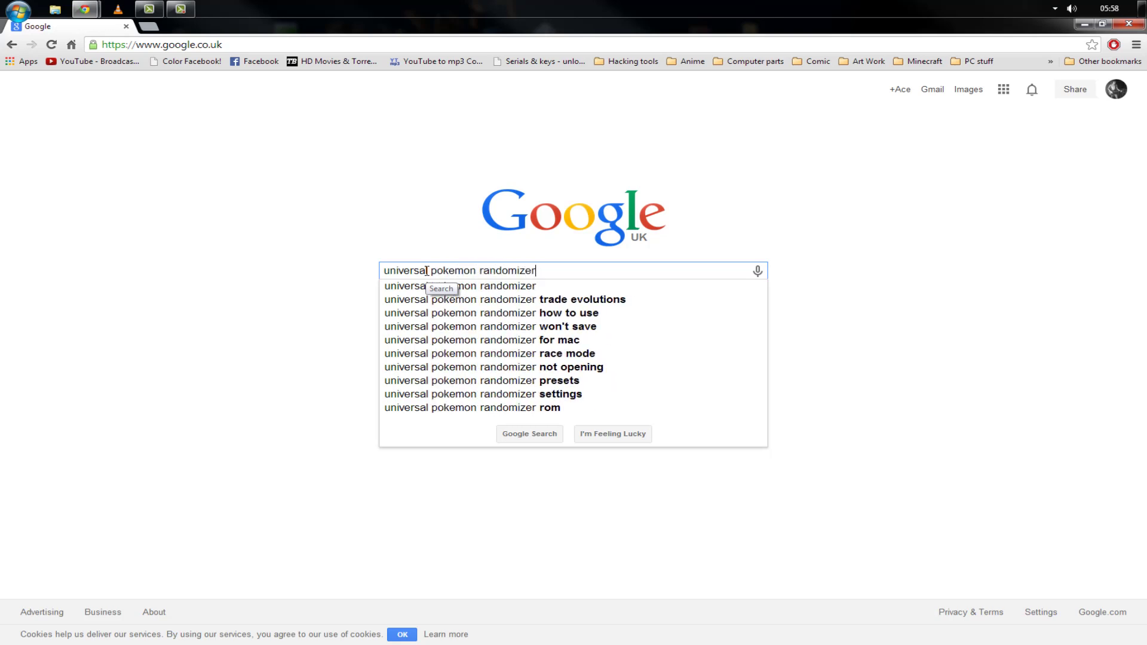
pyautogui.press('Return')
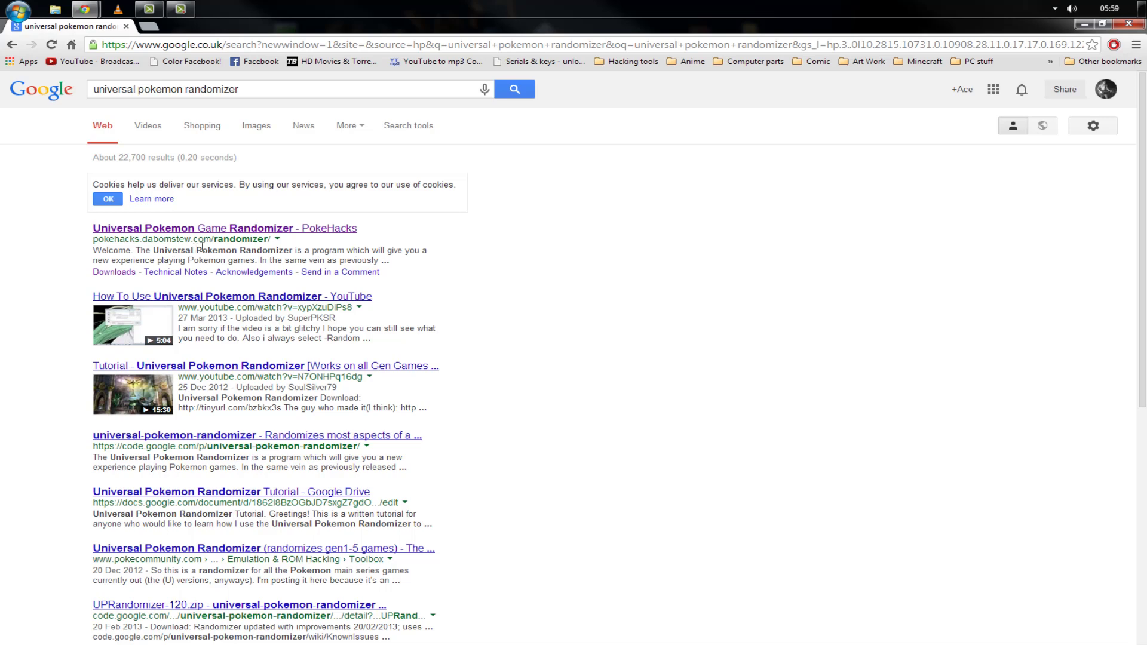
# Download UPRandomizer-120a-InternalConfig.zip from the PokeHacks alternative release page.
pyautogui.click(219, 230)
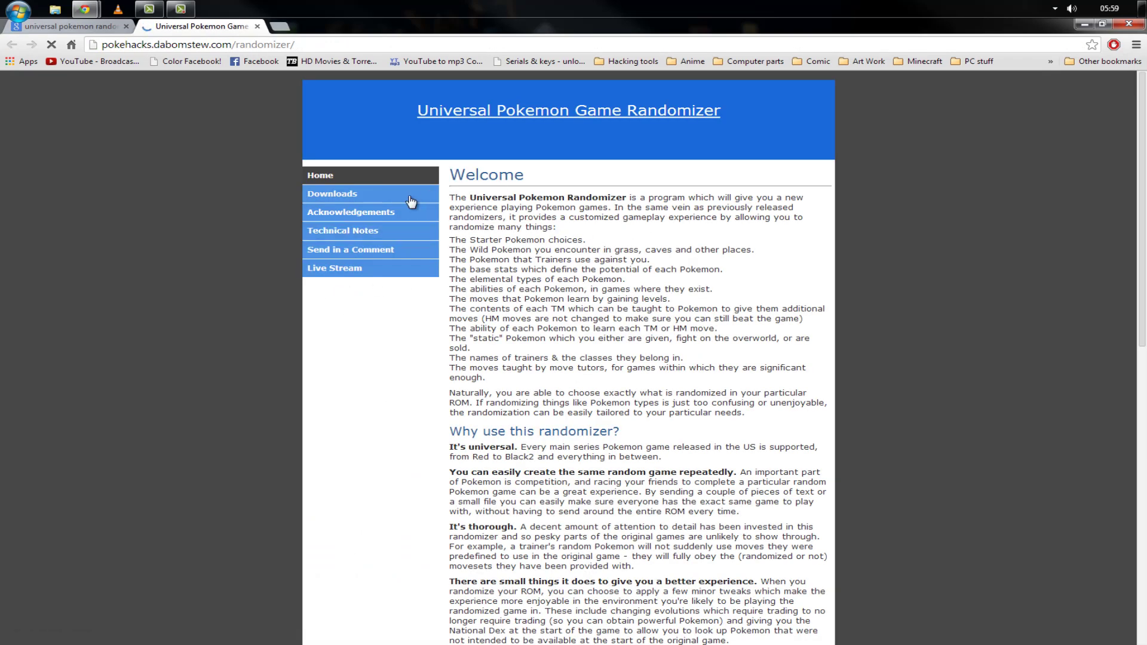
pyautogui.click(347, 195)
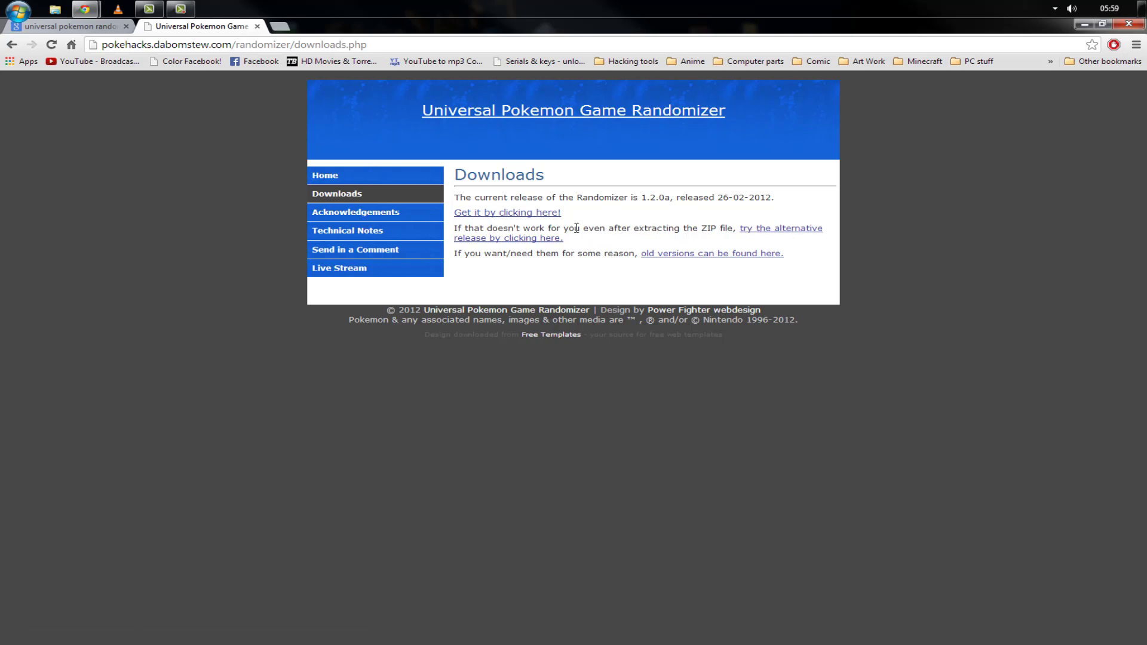
pyautogui.click(766, 233)
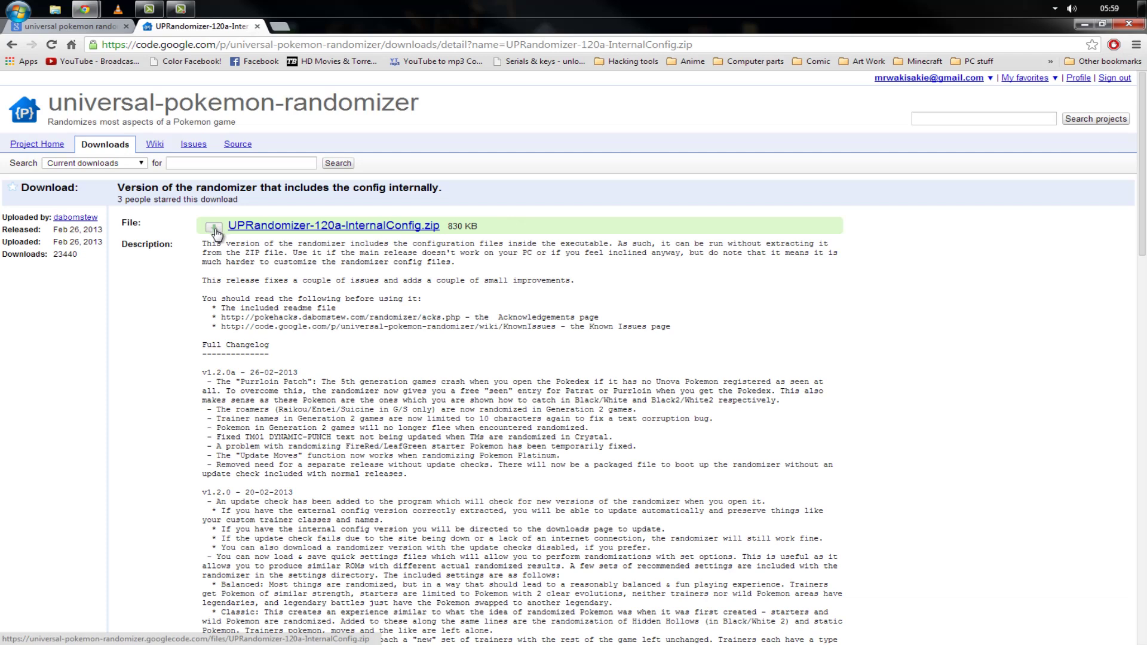
pyautogui.click(216, 230)
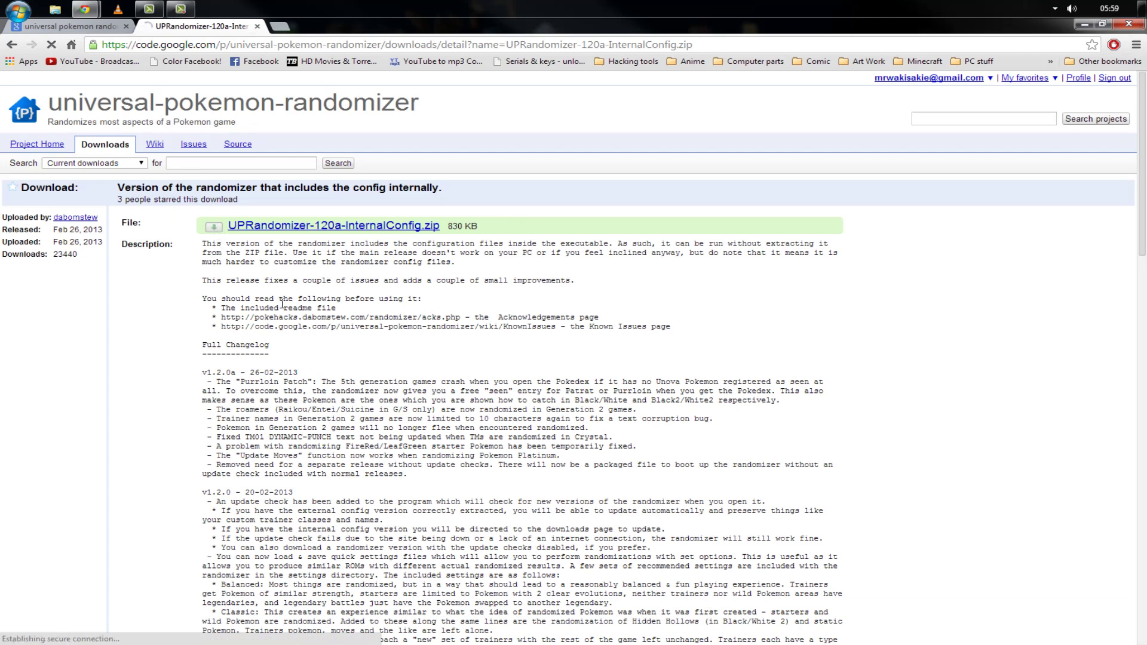
# Download VisualBoyAdvance-1.8.0-beta3.zip from the CoolROM popup and close the popup.
pyautogui.moveTo(85, 16)
pyautogui.click(107, 77)
pyautogui.click(241, 88)
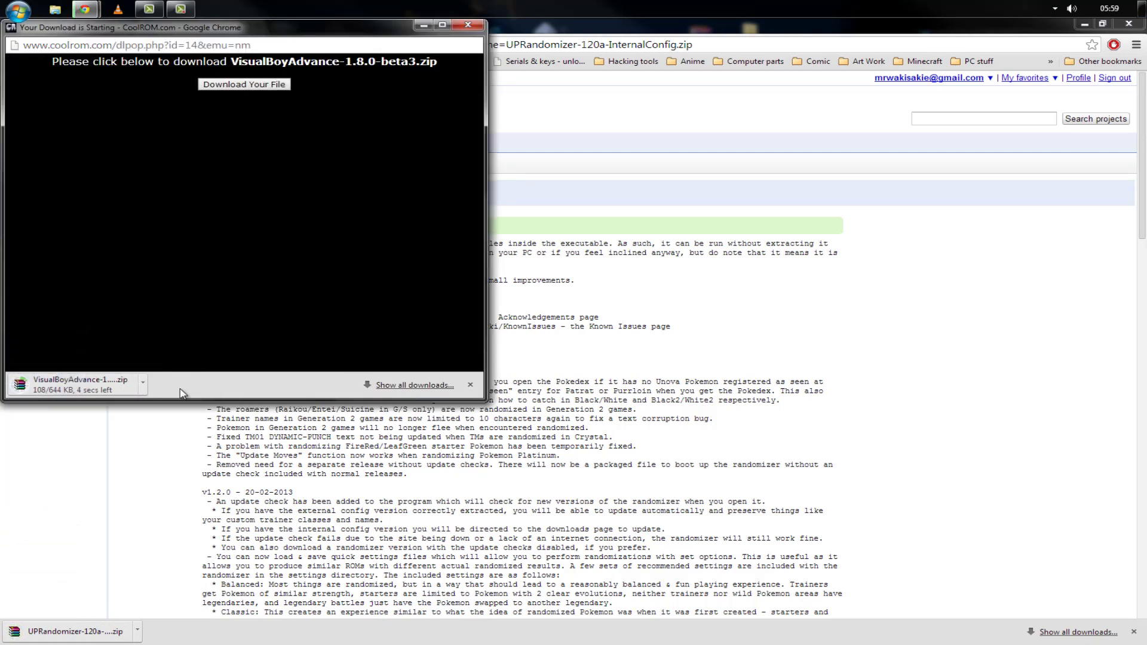
pyautogui.click(468, 25)
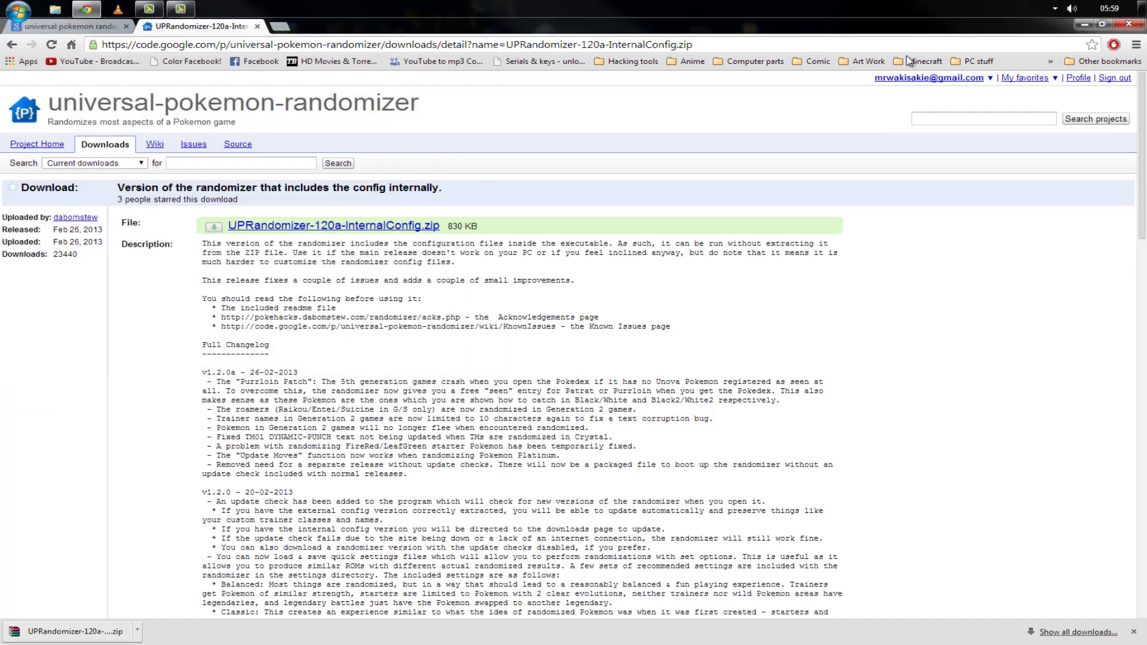
# Close Chrome and open New folder from the desktop.
pyautogui.click(1128, 27)
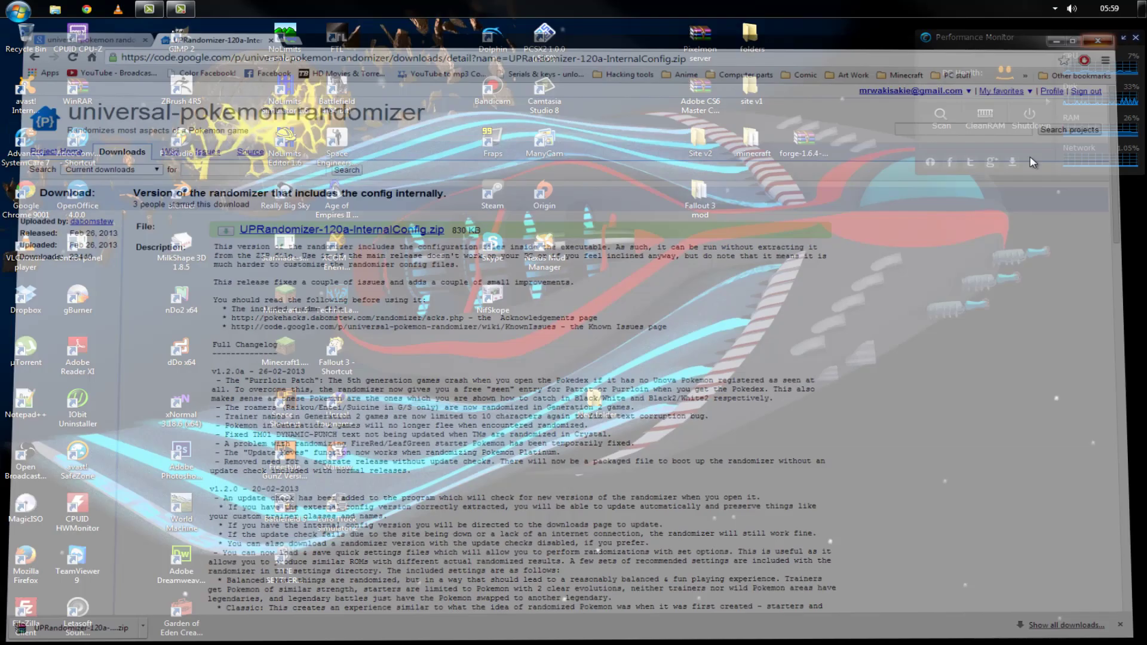
pyautogui.doubleClick(595, 401)
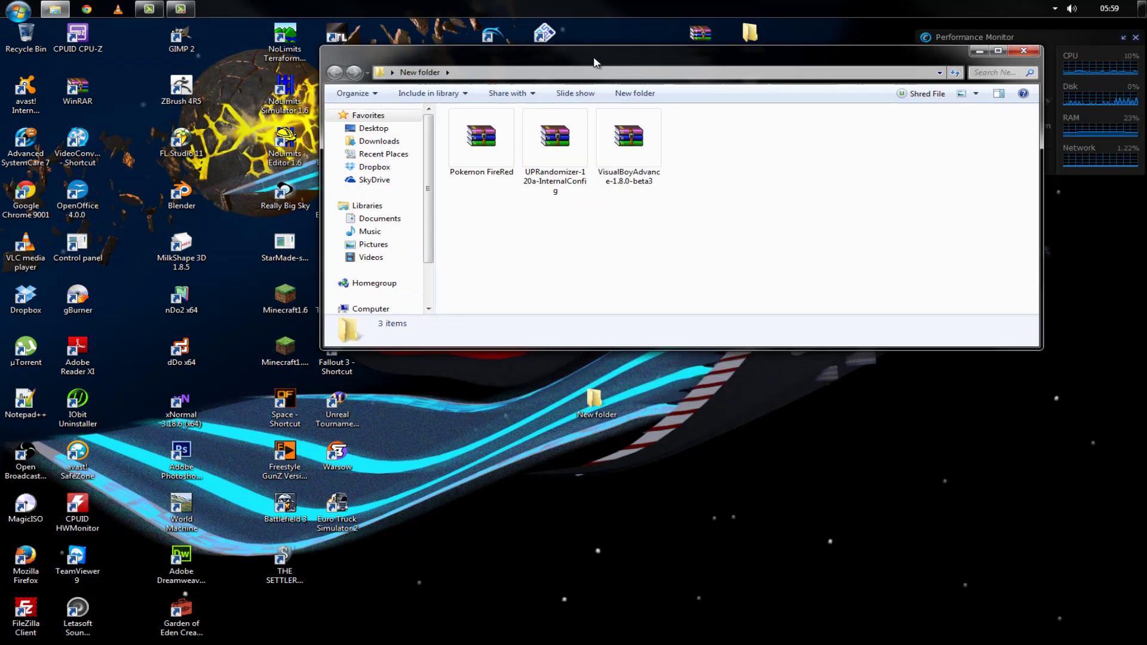
pyautogui.moveTo(376, 30); pyautogui.dragTo(376, 196)
# Extract the VisualBoyAdvance, UPRandomizer and Pokemon FireRed zips into New folder.
pyautogui.rightClick(400, 288)
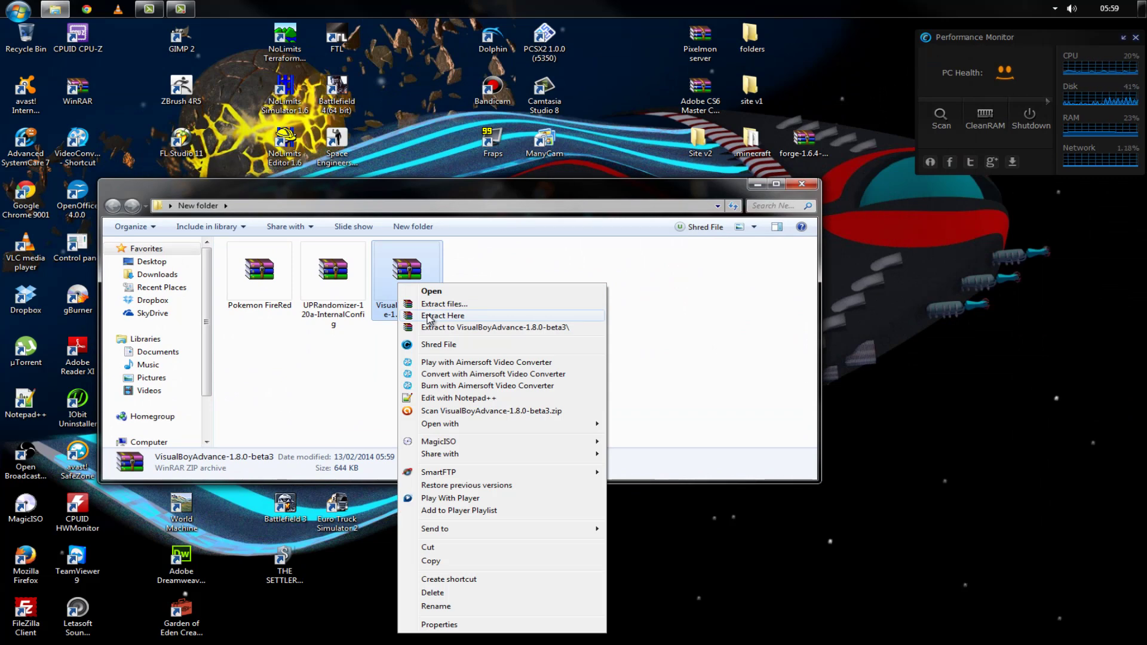
pyautogui.click(427, 318)
pyautogui.rightClick(350, 289)
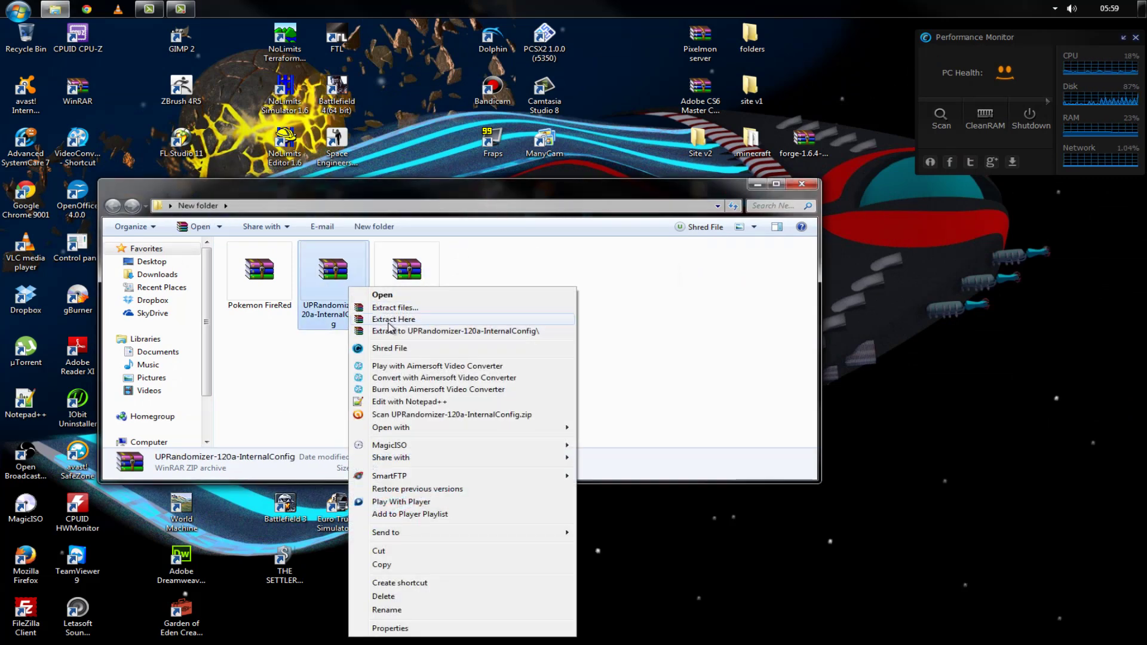
pyautogui.click(391, 320)
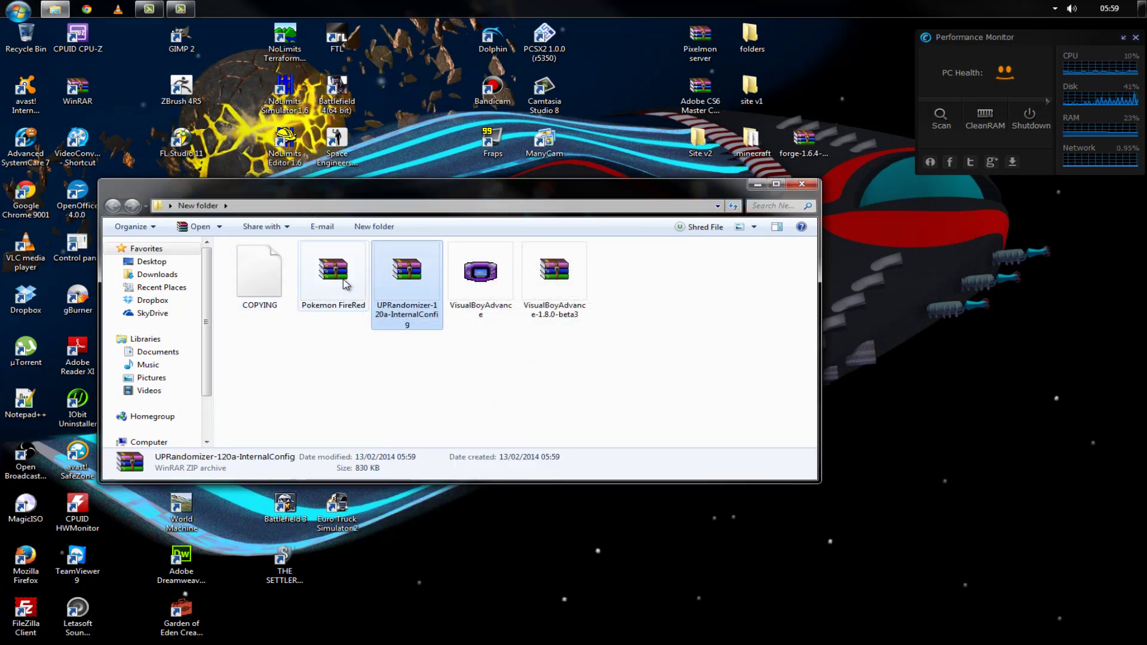
pyautogui.rightClick(344, 242)
pyautogui.rightClick(483, 276)
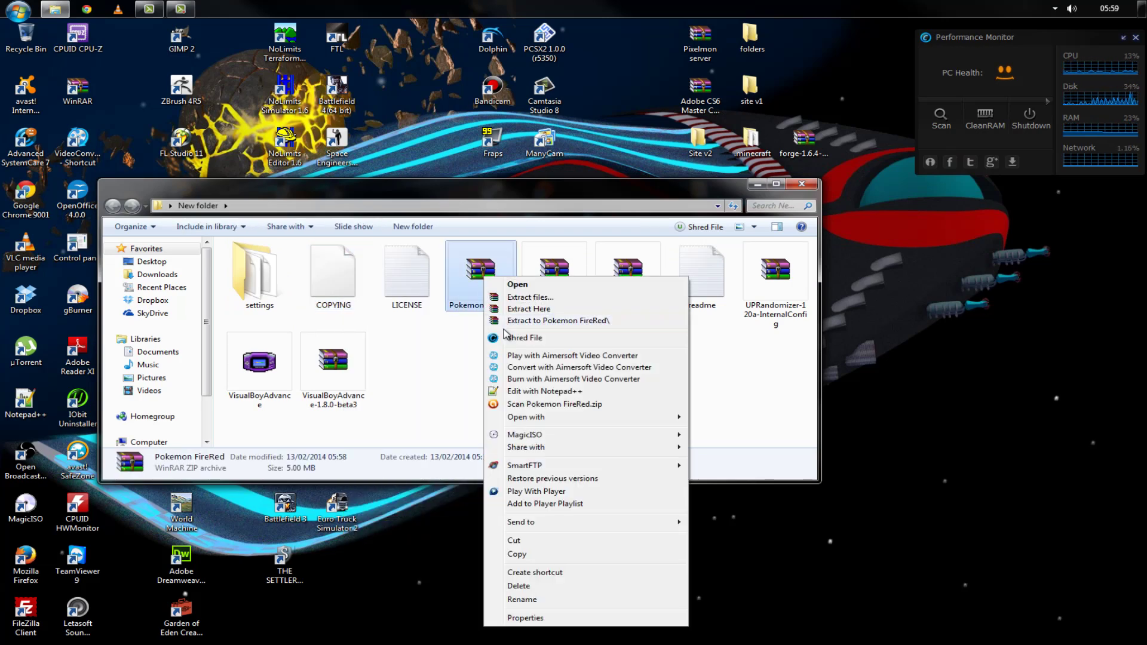
pyautogui.click(514, 307)
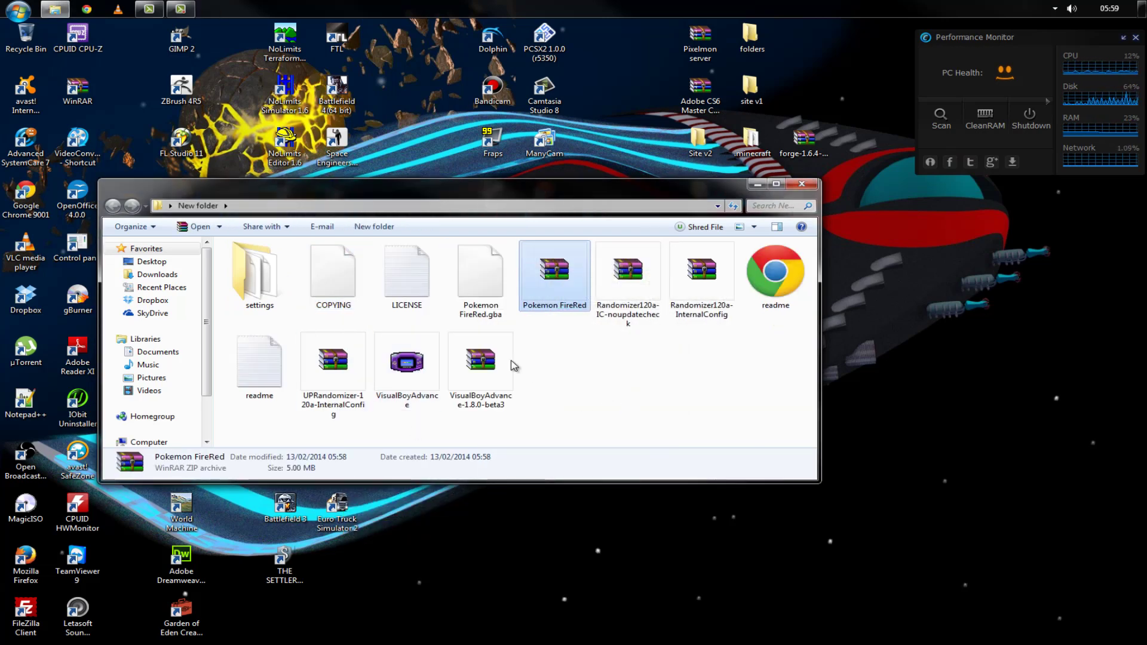
pyautogui.click(755, 186)
# Search Google for 'winrar', open the rarlab WinRAR downloads page, then close Chrome.
pyautogui.click(86, 10)
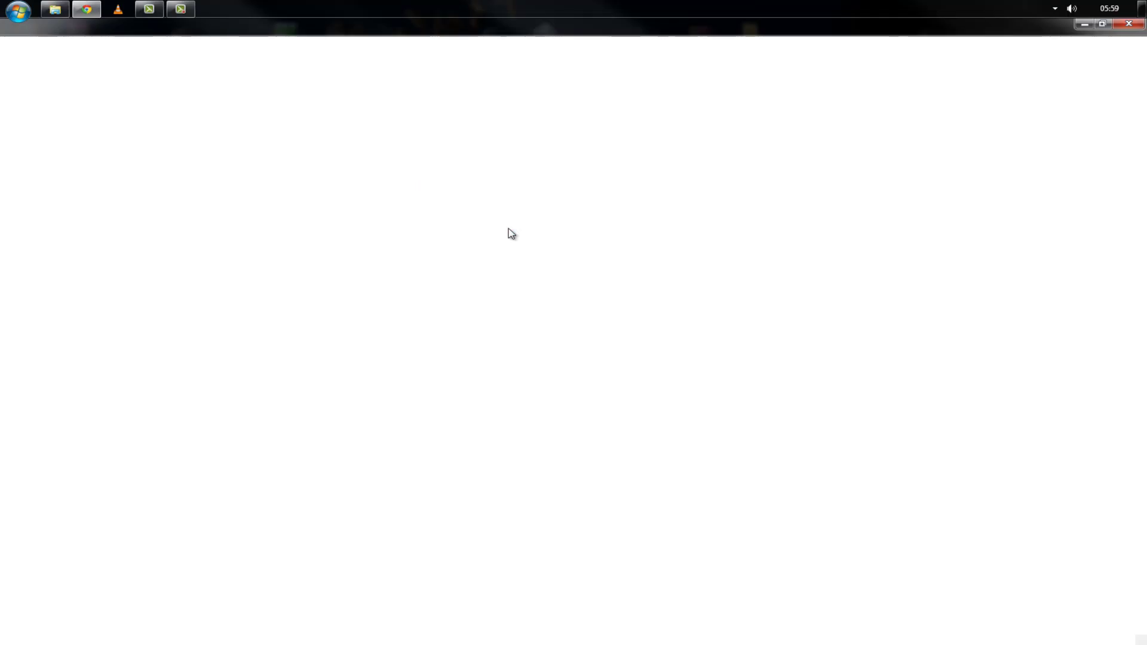
pyautogui.click(379, 255)
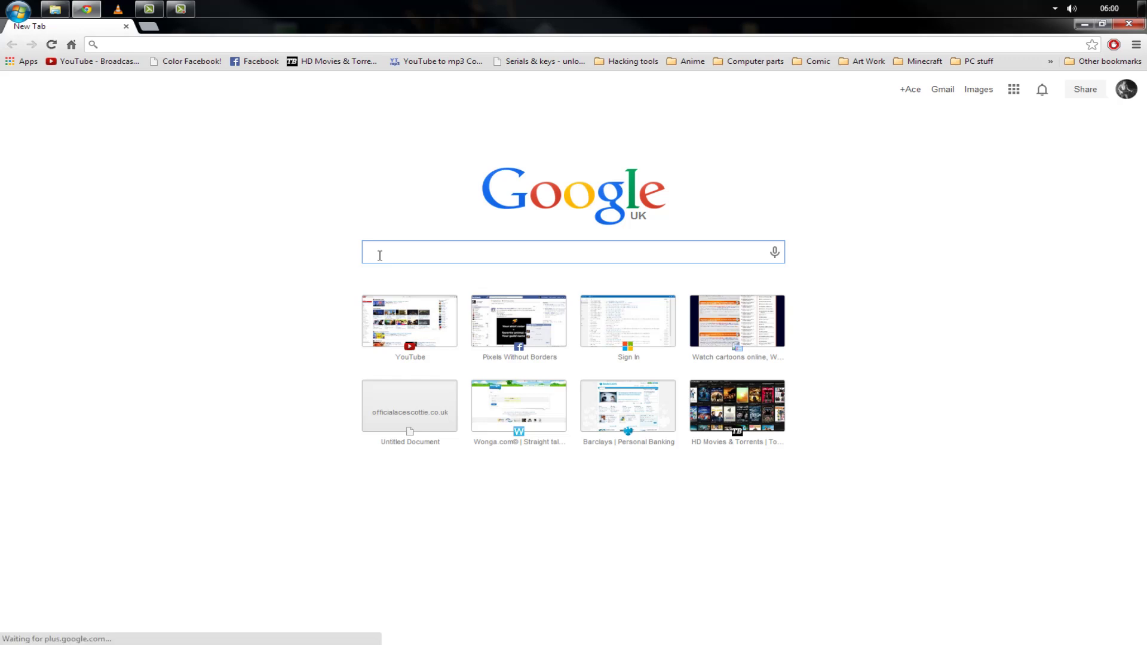
pyautogui.write('winrar')
pyautogui.press('Return')
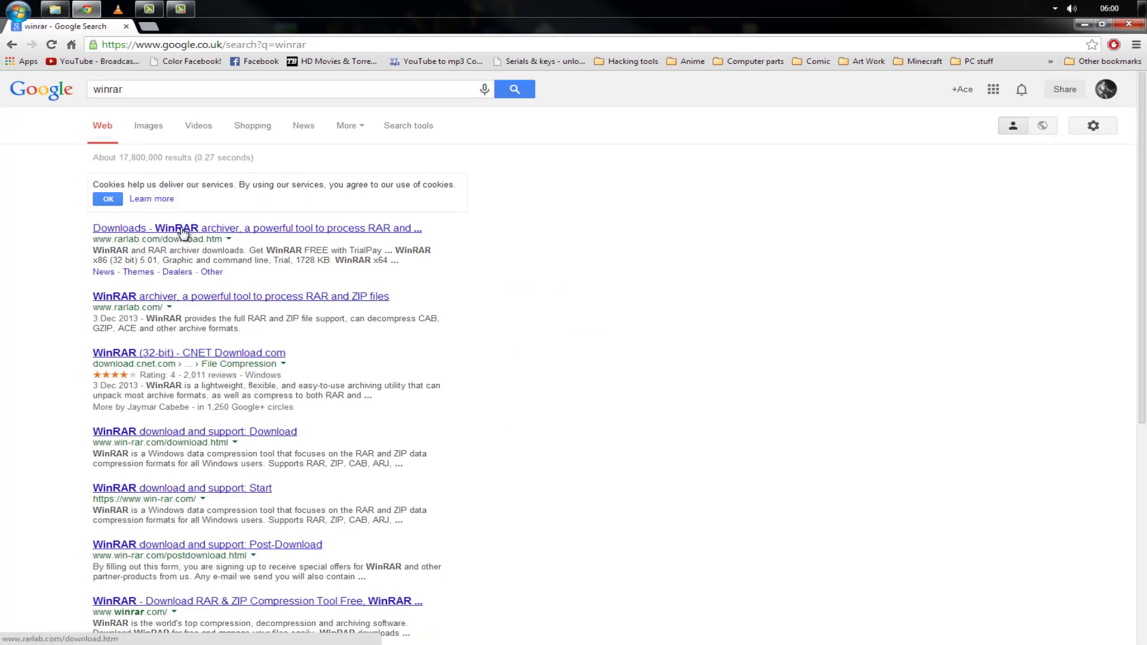
pyautogui.click(236, 229)
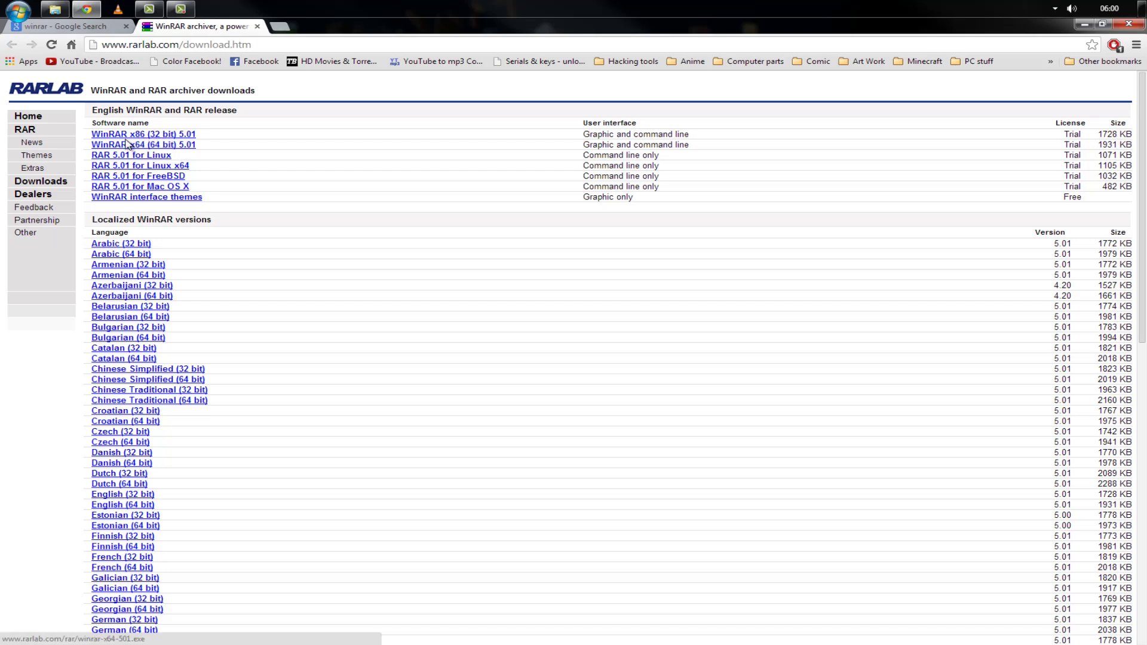
pyautogui.click(1128, 24)
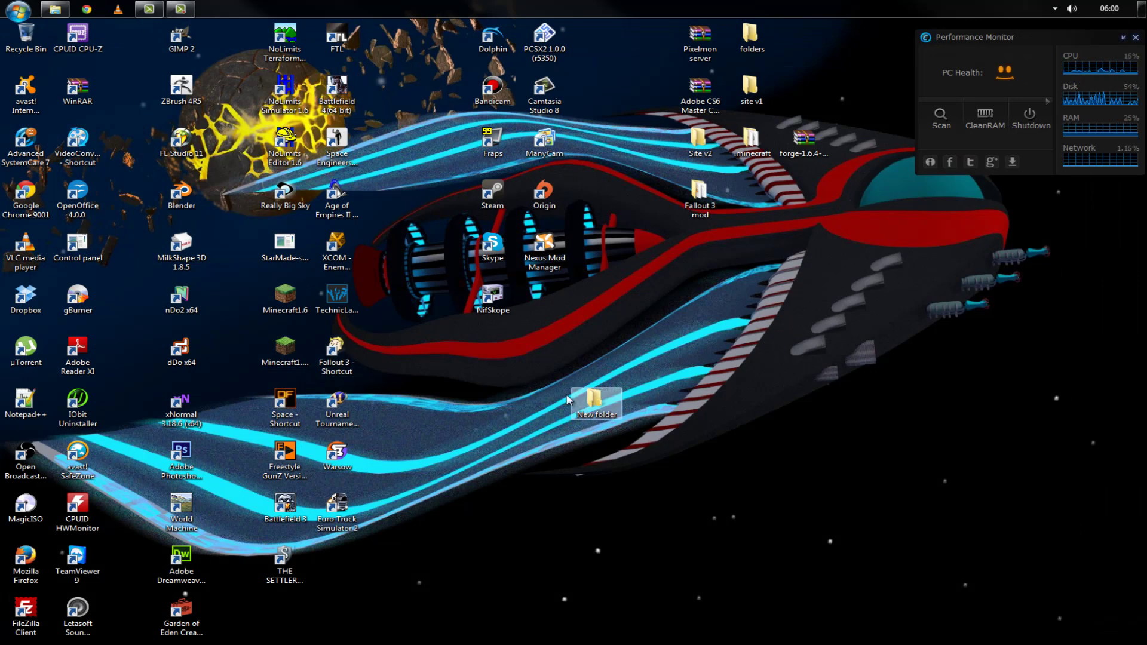
# Restore New folder and open Randomizer120a-IC-noupdatecheck with Java(TM) Platform SE binary.
pyautogui.click(42, 8)
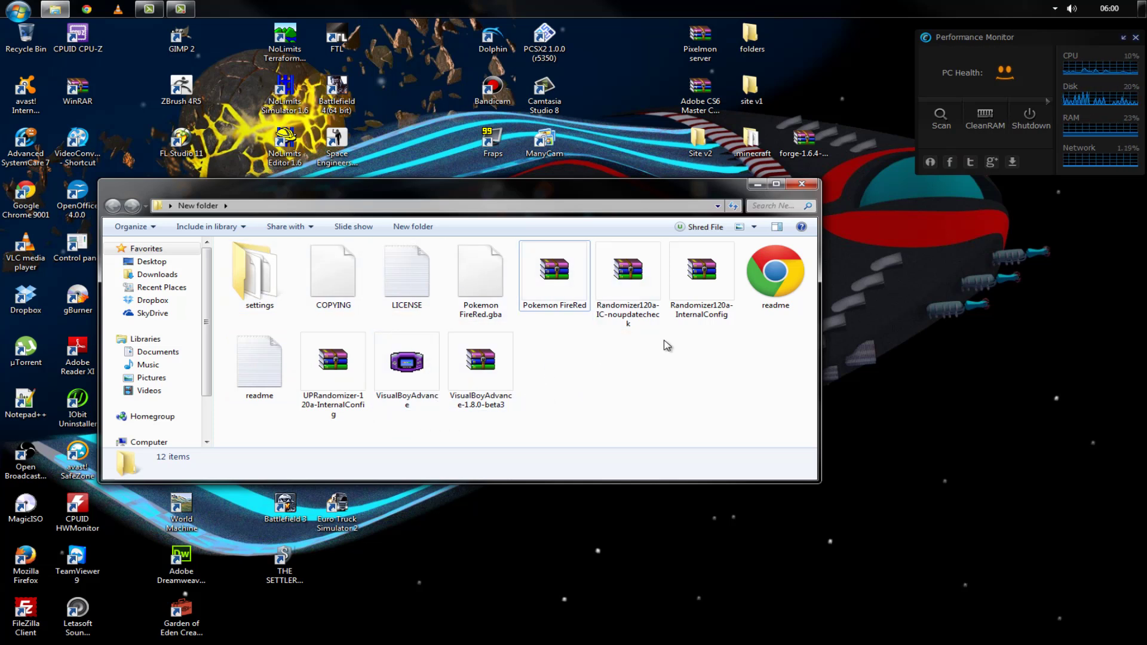
pyautogui.click(649, 304)
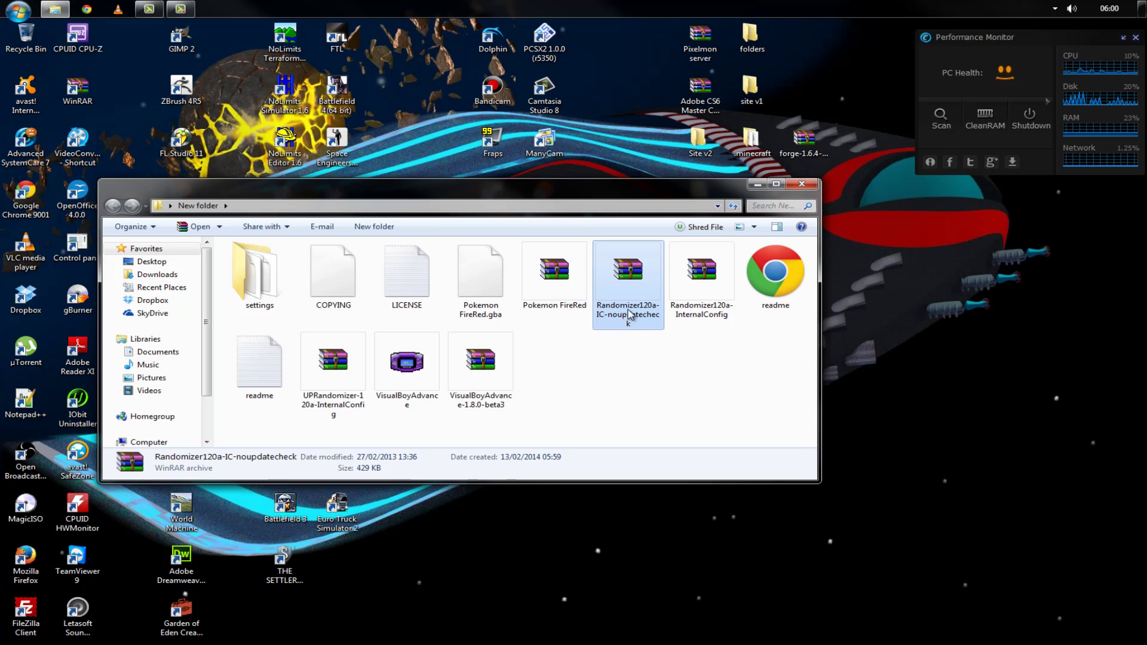
pyautogui.rightClick(618, 290)
pyautogui.press('Escape')
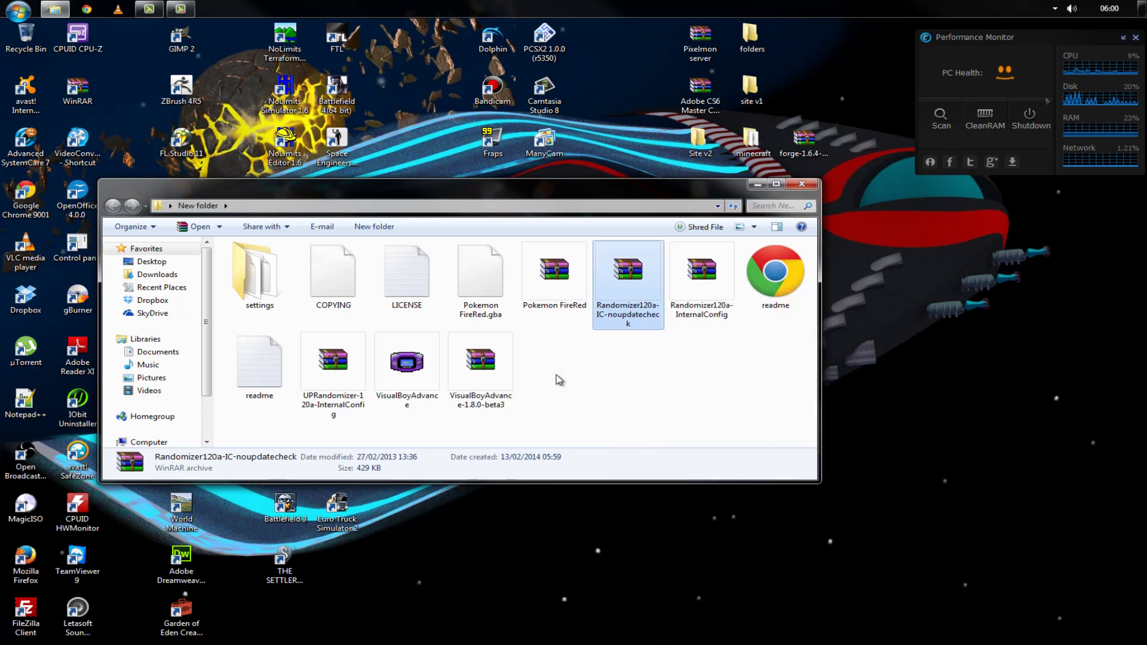
pyautogui.click(678, 340)
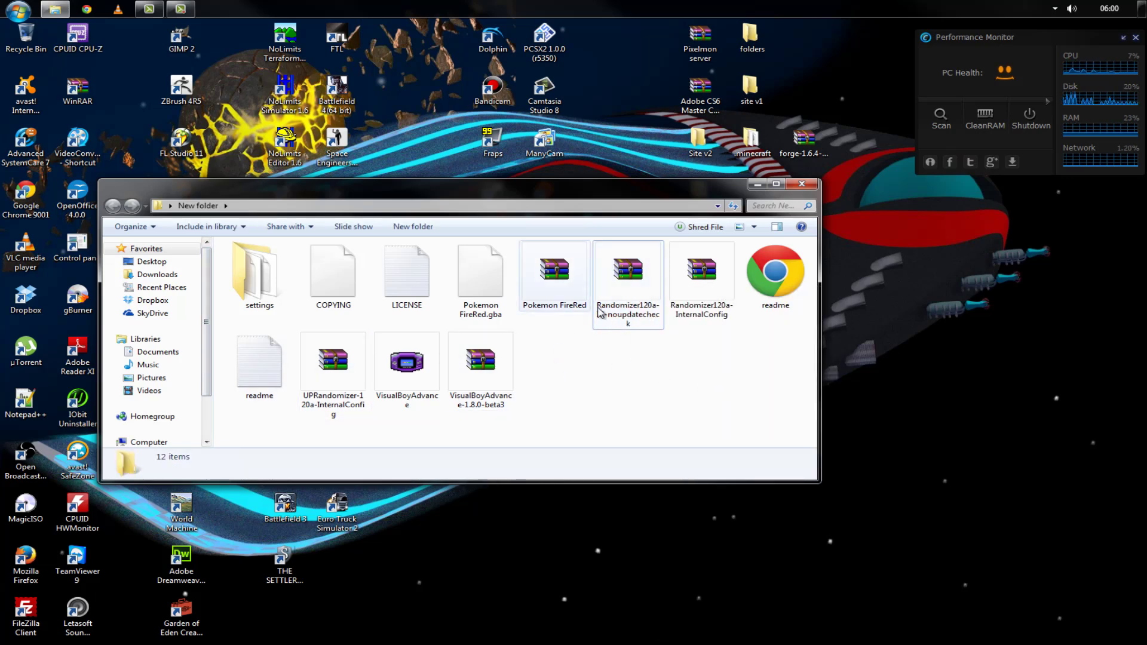
pyautogui.rightClick(621, 288)
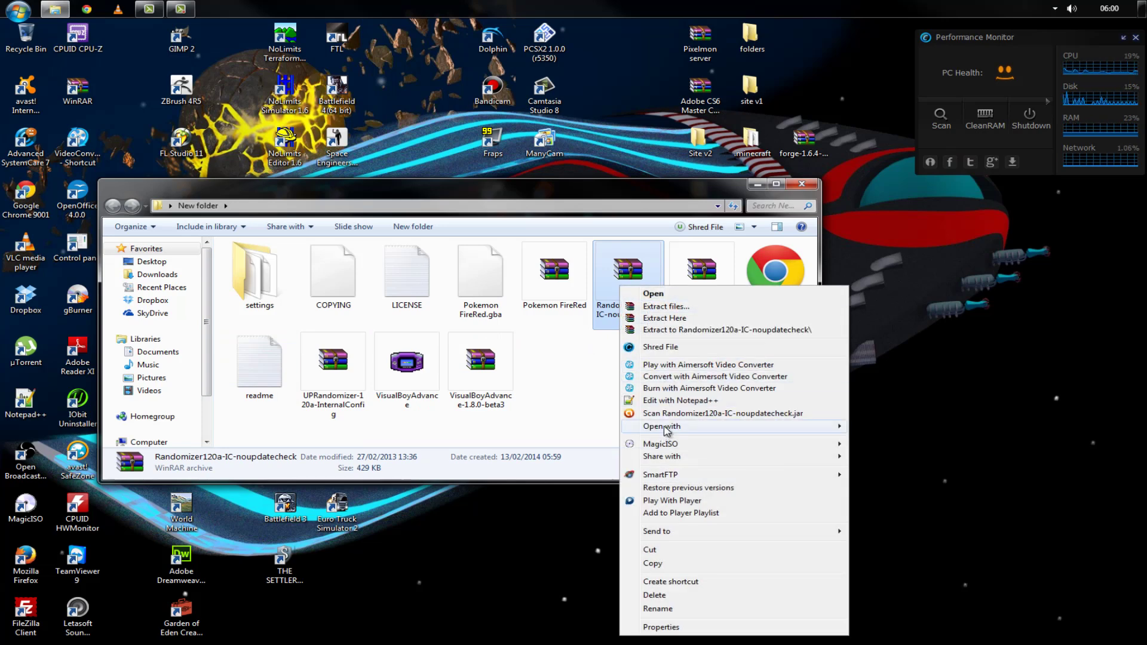
pyautogui.moveTo(745, 433)
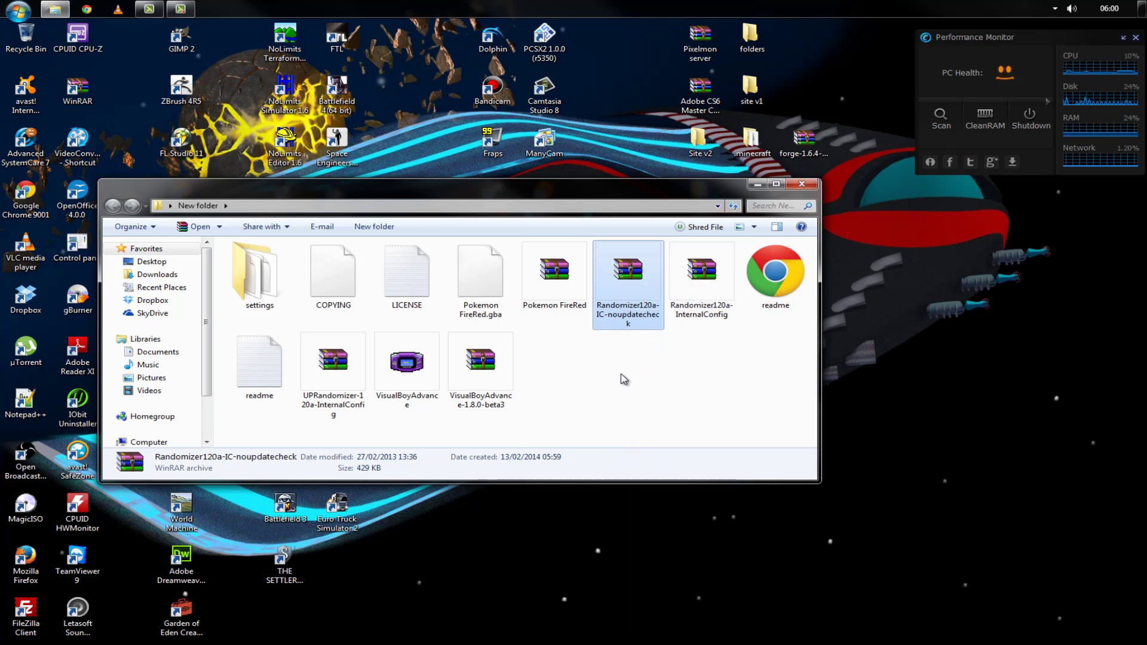
pyautogui.moveTo(576, 179); pyautogui.dragTo(657, 172)
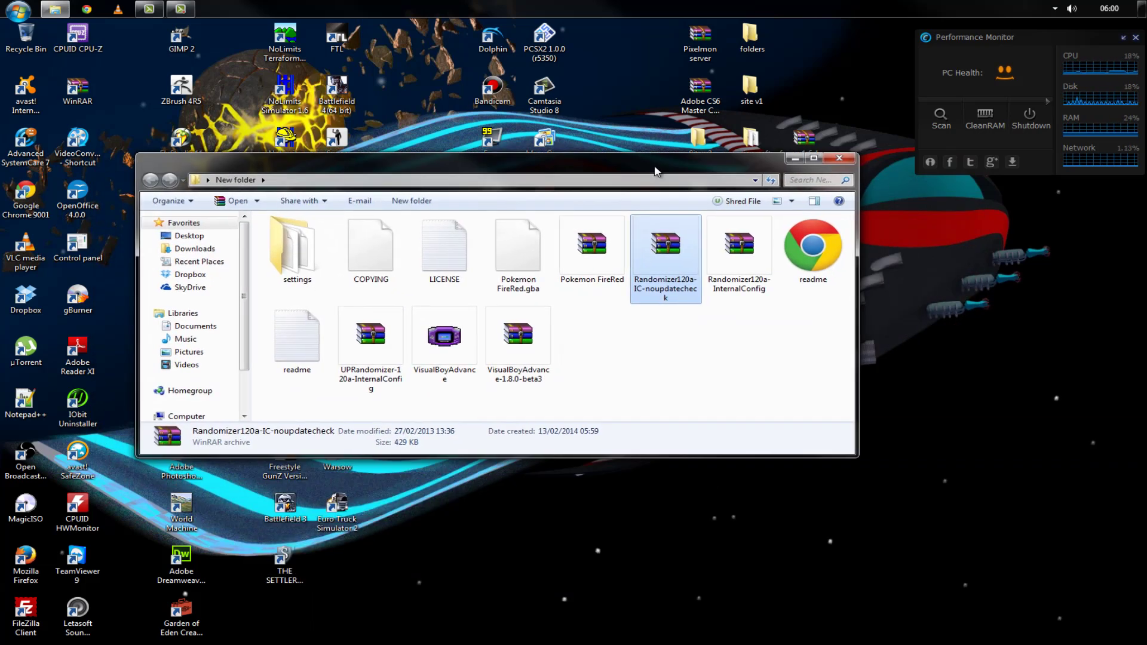
# Load Pokemon FireRed.gba from New folder on the desktop into the randomizer.
pyautogui.click(720, 349)
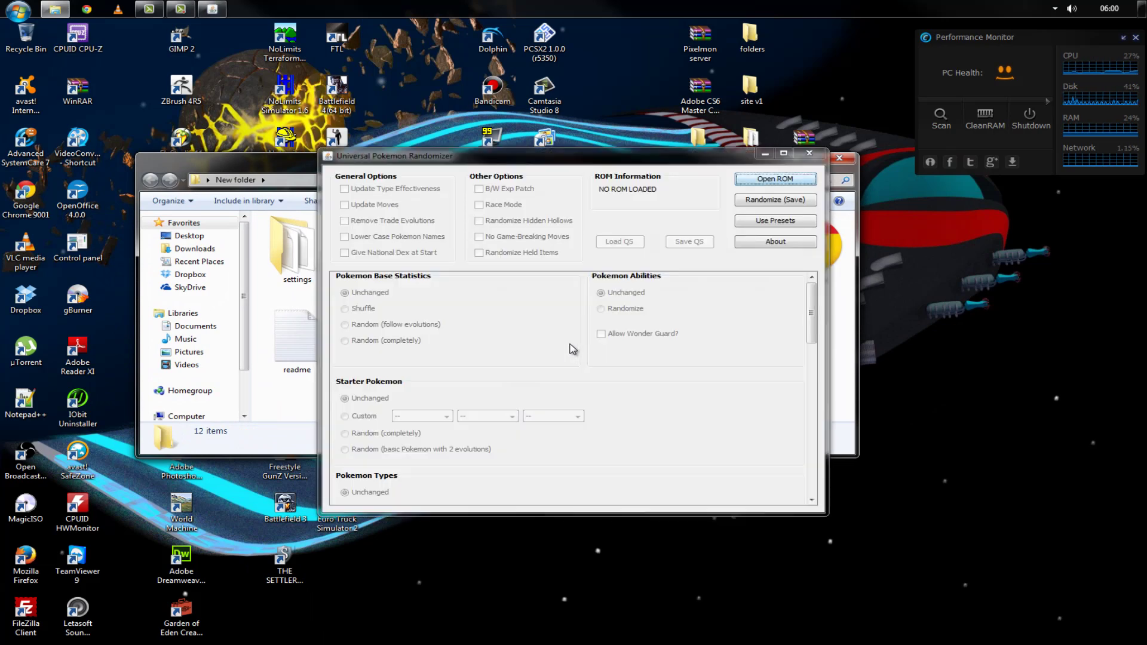
pyautogui.moveTo(550, 151); pyautogui.dragTo(404, 178)
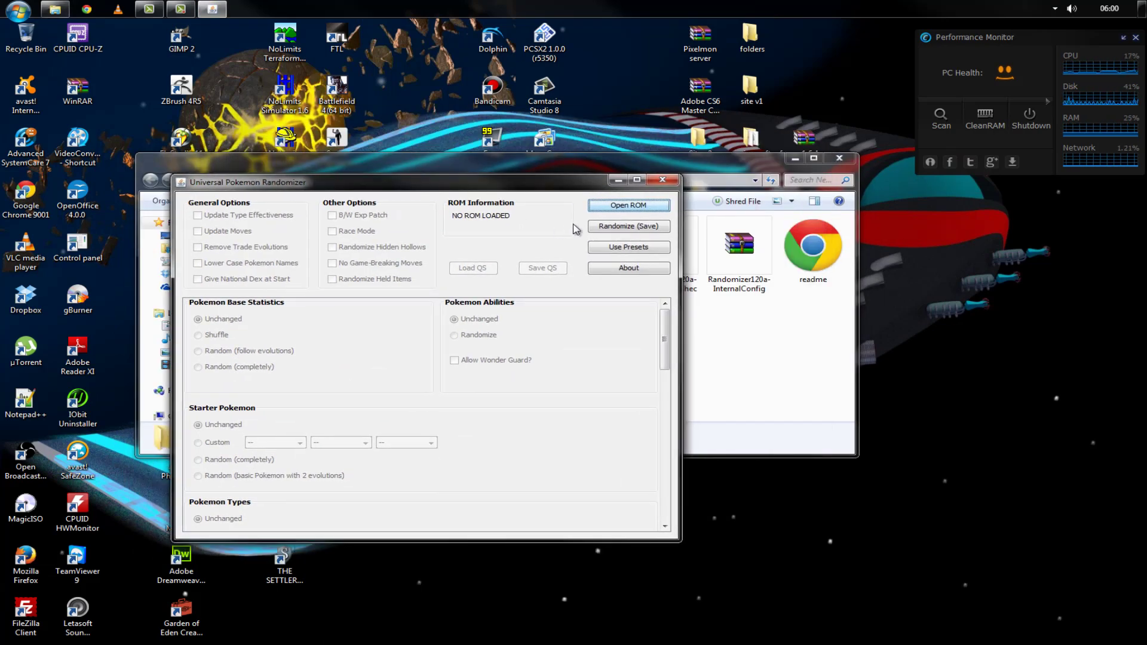
pyautogui.click(605, 209)
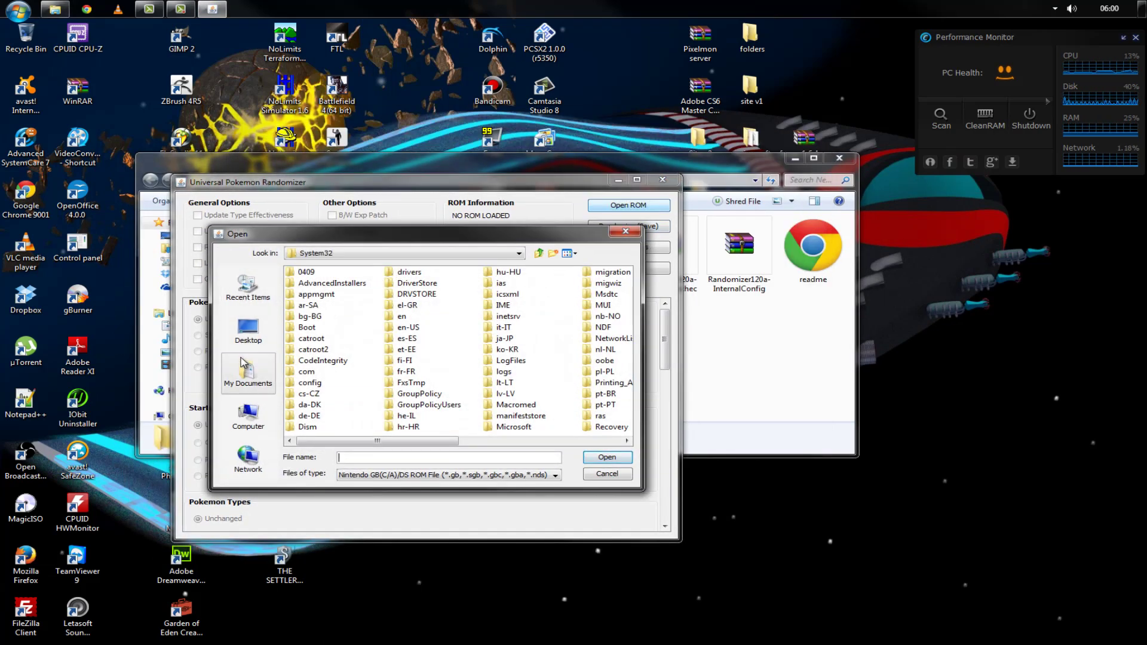
pyautogui.click(268, 330)
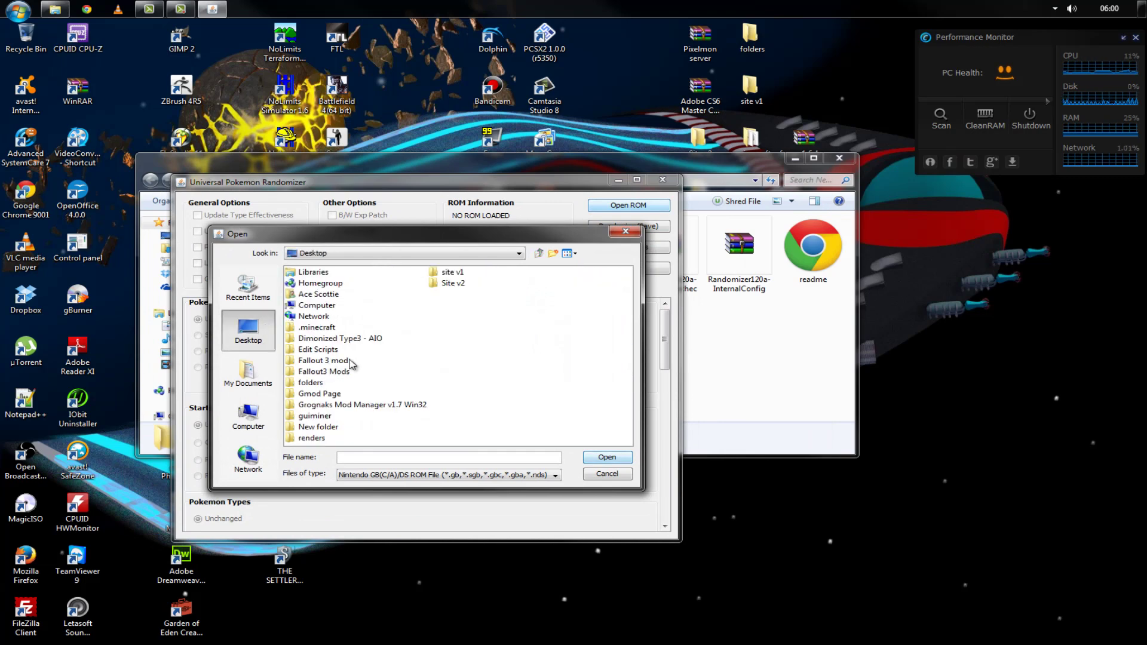
pyautogui.doubleClick(319, 427)
pyautogui.click(342, 285)
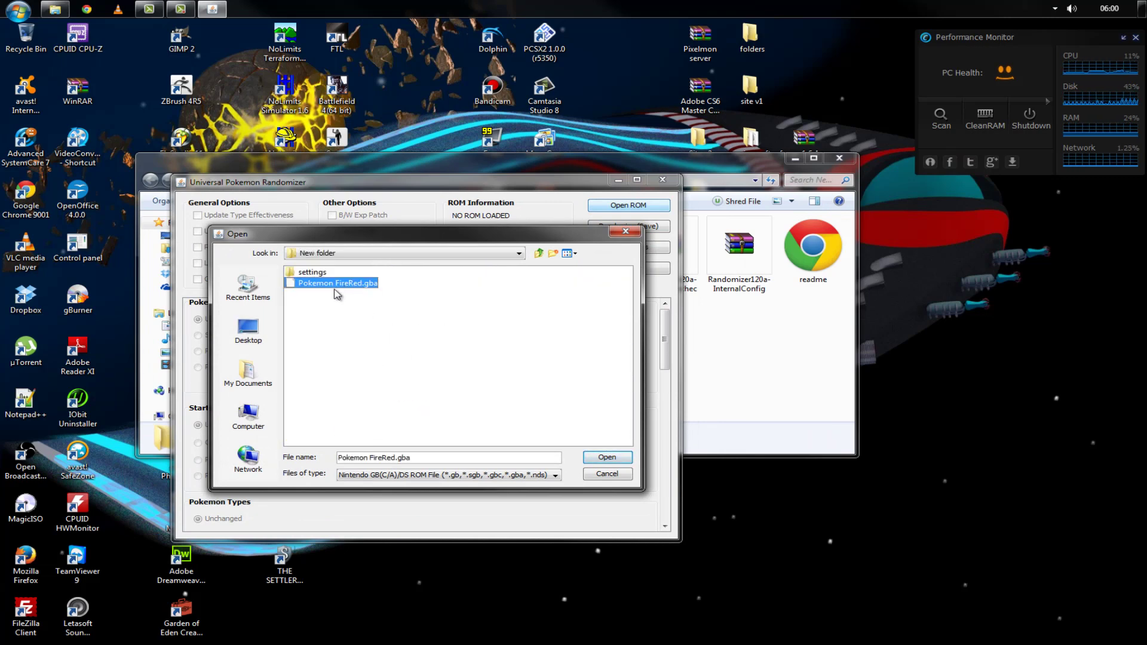
pyautogui.press('Return')
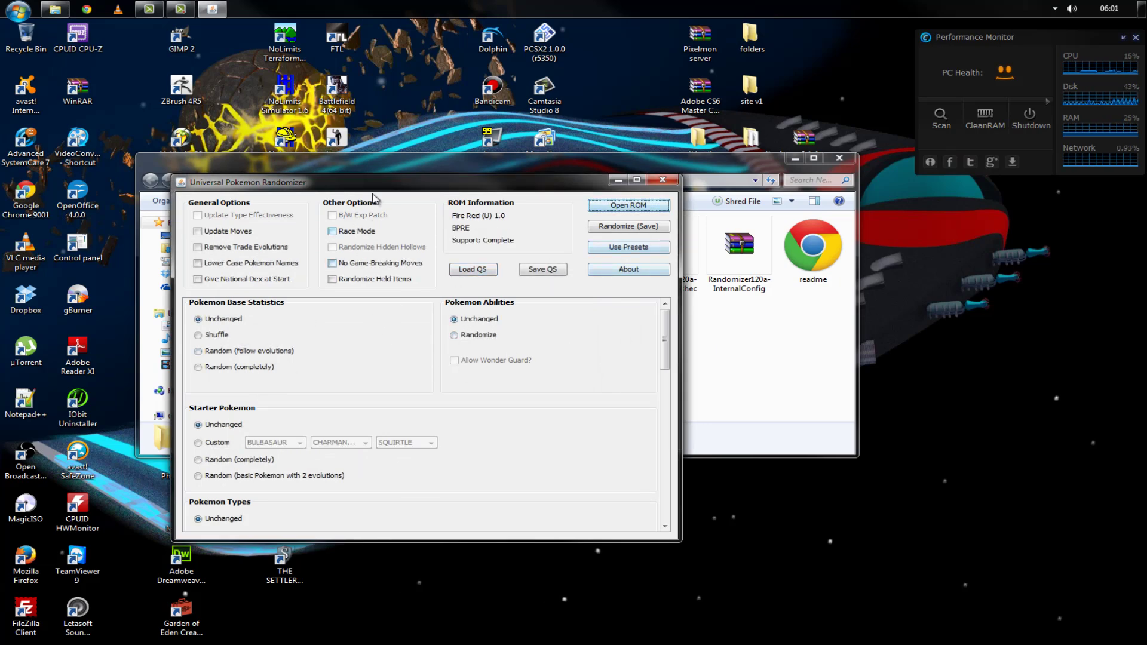
# Enable Update Moves, Remove Trade Evolutions, National Dex at Start, No Game-Breaking Moves; randomize base stats completely.
pyautogui.moveTo(378, 187); pyautogui.dragTo(440, 170)
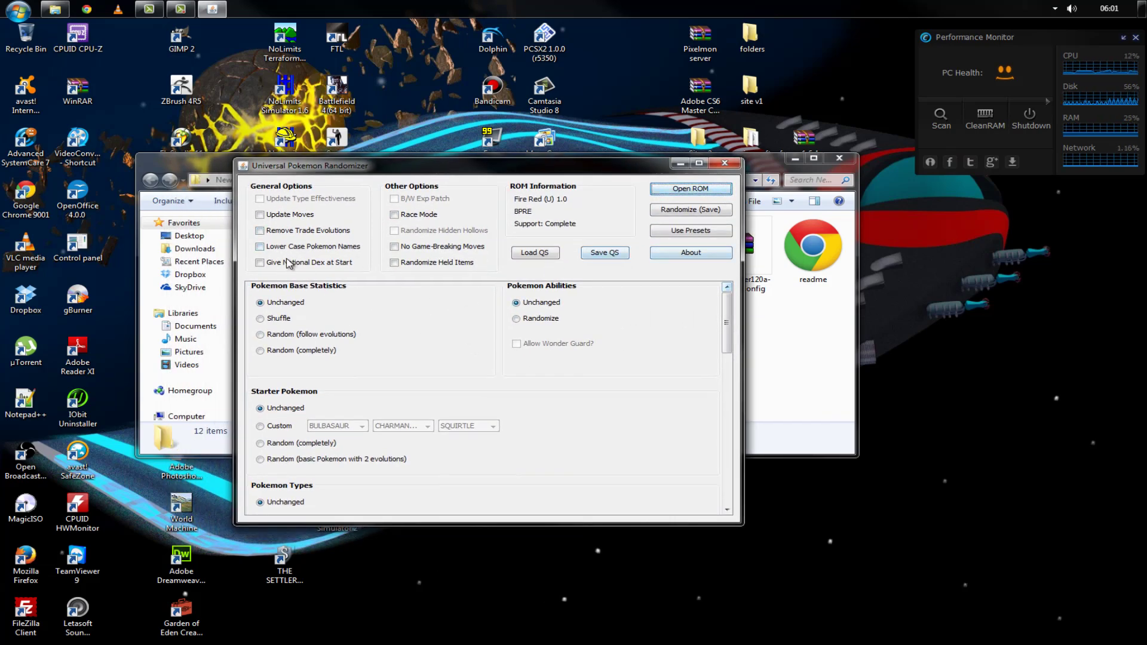
pyautogui.click(267, 215)
pyautogui.click(270, 231)
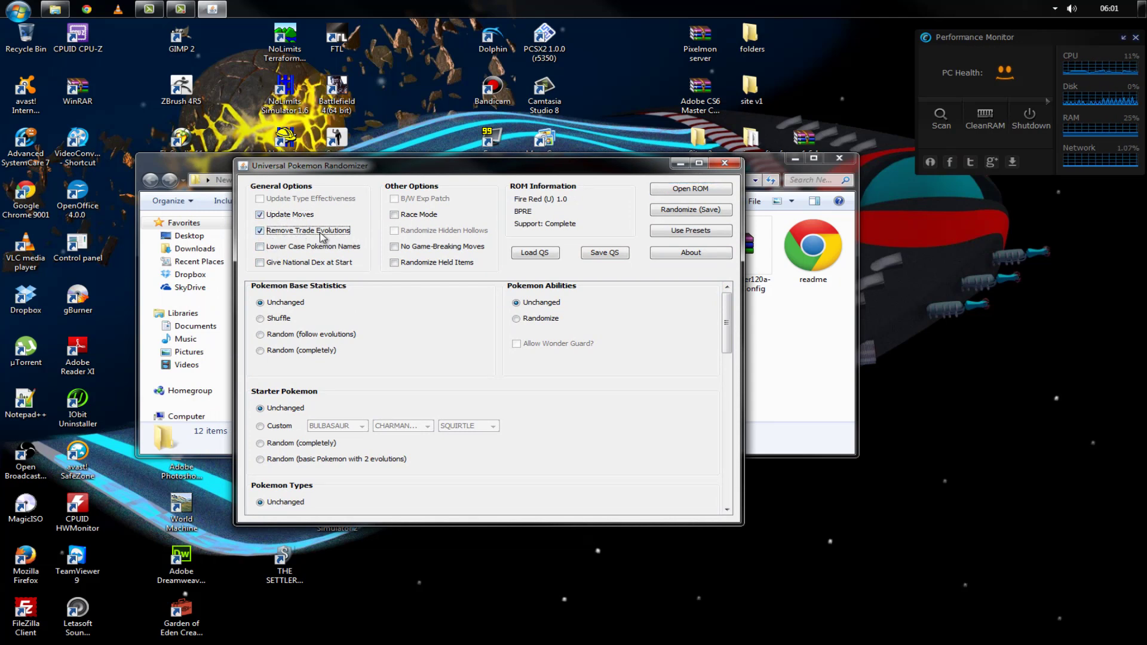
pyautogui.click(292, 263)
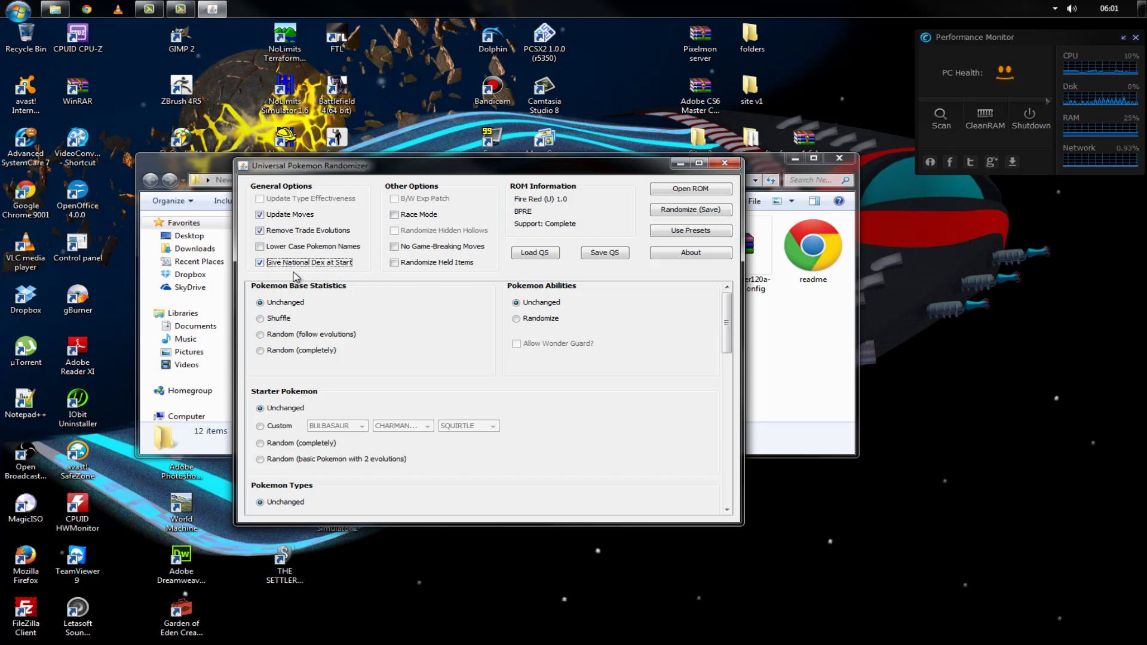
pyautogui.click(420, 250)
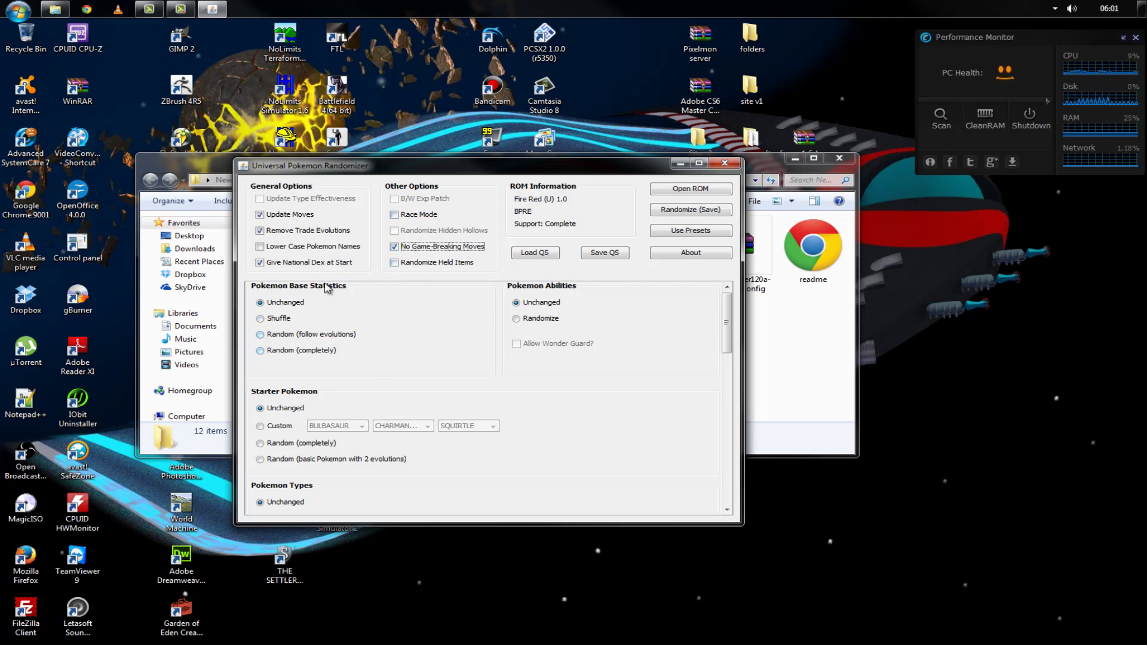
pyautogui.click(278, 353)
pyautogui.click(540, 319)
pyautogui.moveTo(726, 323); pyautogui.dragTo(726, 347)
# Set starters, Pokemon types and movesets to fully Random.
pyautogui.scroll(-3, 592, 352)
pyautogui.click(282, 334)
pyautogui.click(277, 423)
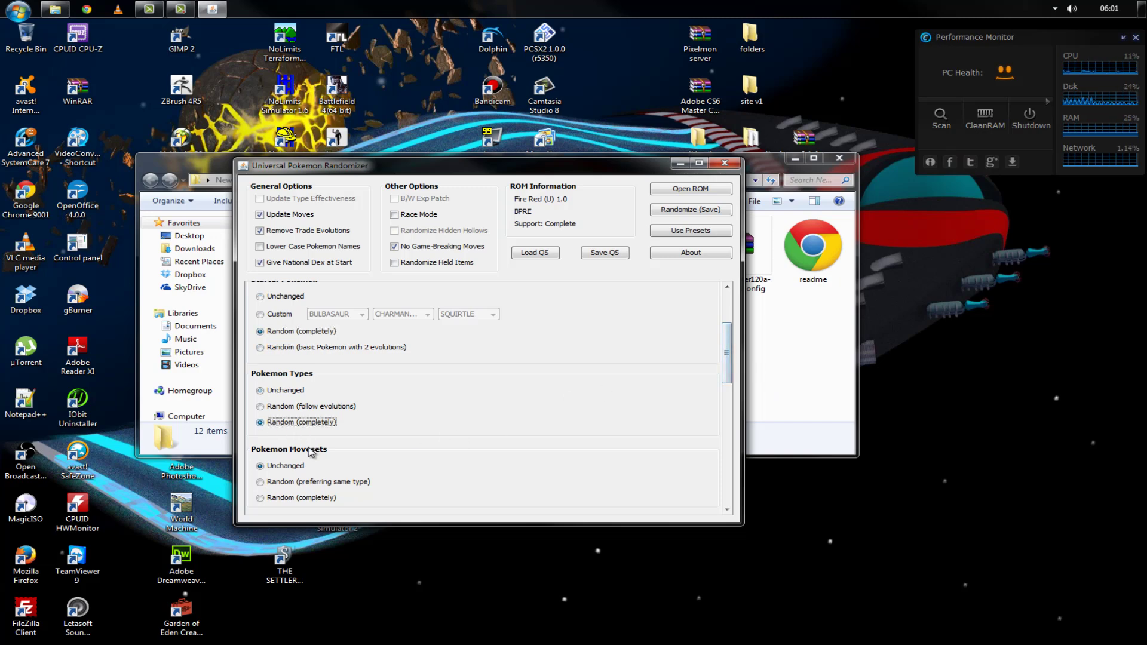
pyautogui.click(293, 498)
# Randomize trainer Pokemon, blocking early Shedinja and keeping legendaries off trainer teams.
pyautogui.scroll(-8, 703, 375)
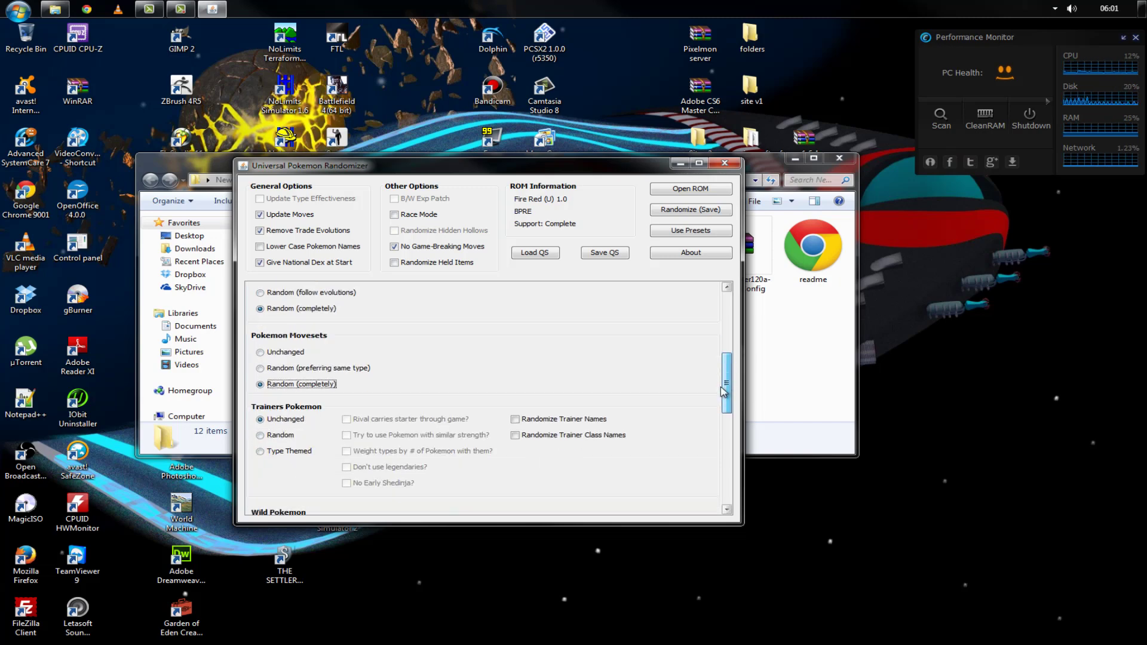
pyautogui.click(282, 329)
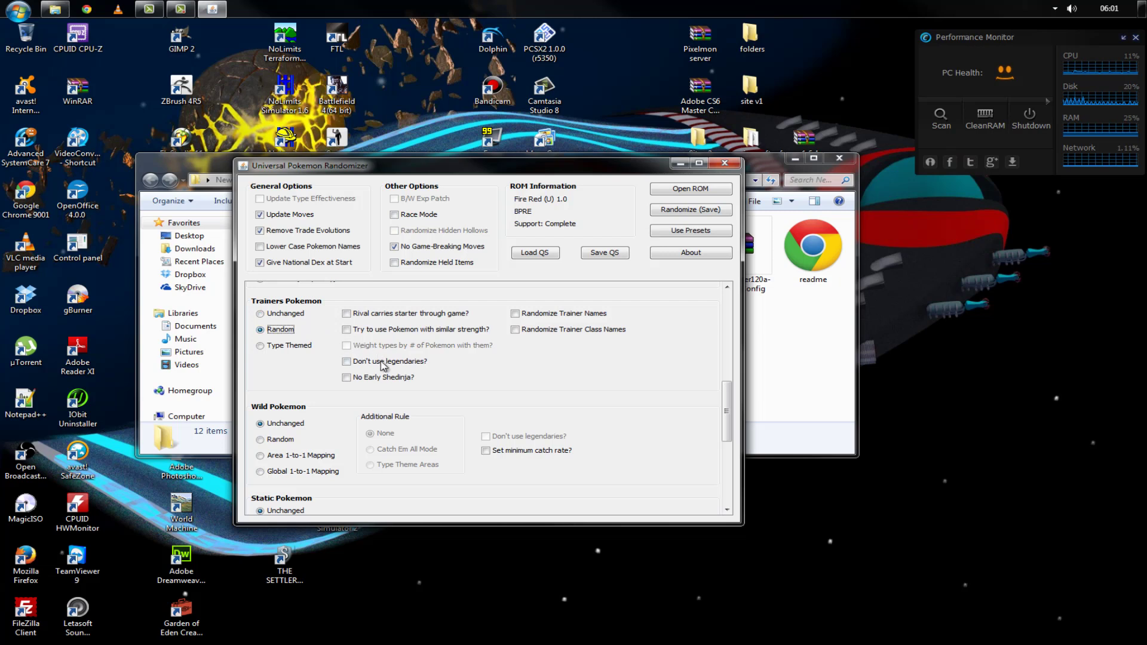
pyautogui.click(375, 379)
pyautogui.click(376, 362)
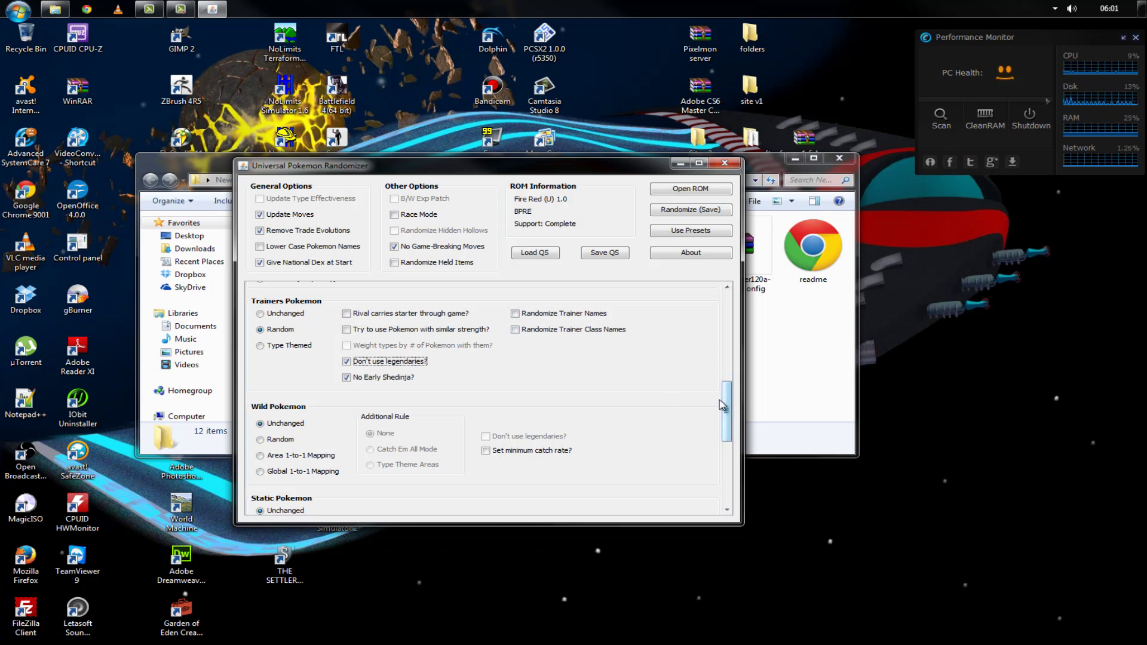
# Randomize wild Pokemon with Catch Em All Mode and a minimum catch rate.
pyautogui.moveTo(725, 409); pyautogui.dragTo(725, 420)
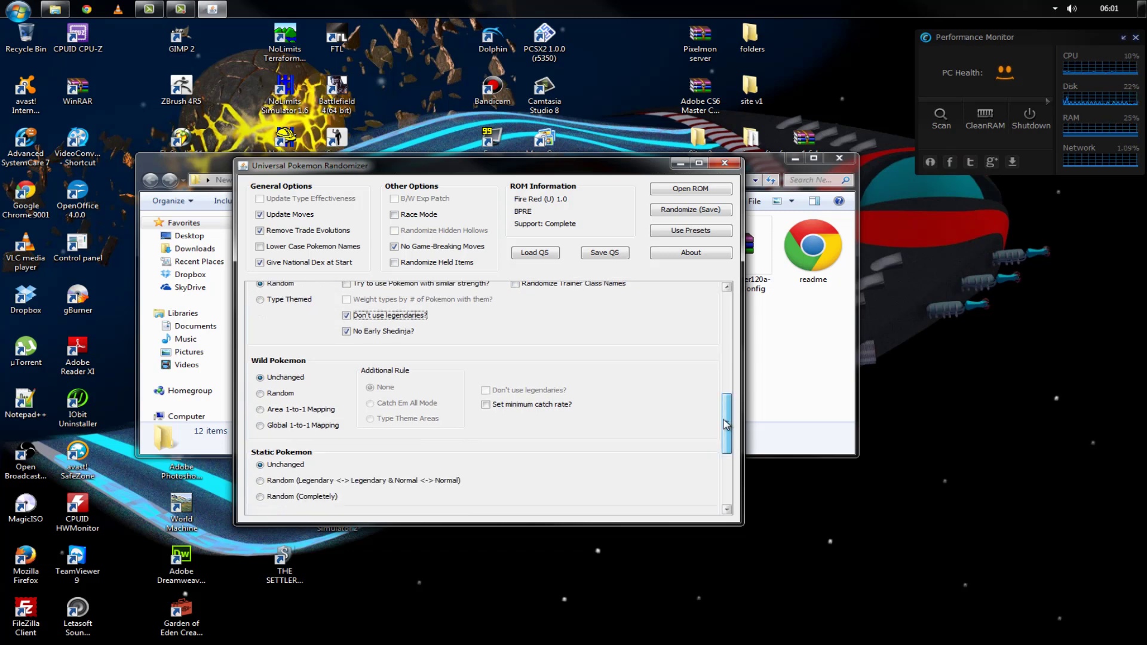
pyautogui.click(261, 394)
pyautogui.click(411, 408)
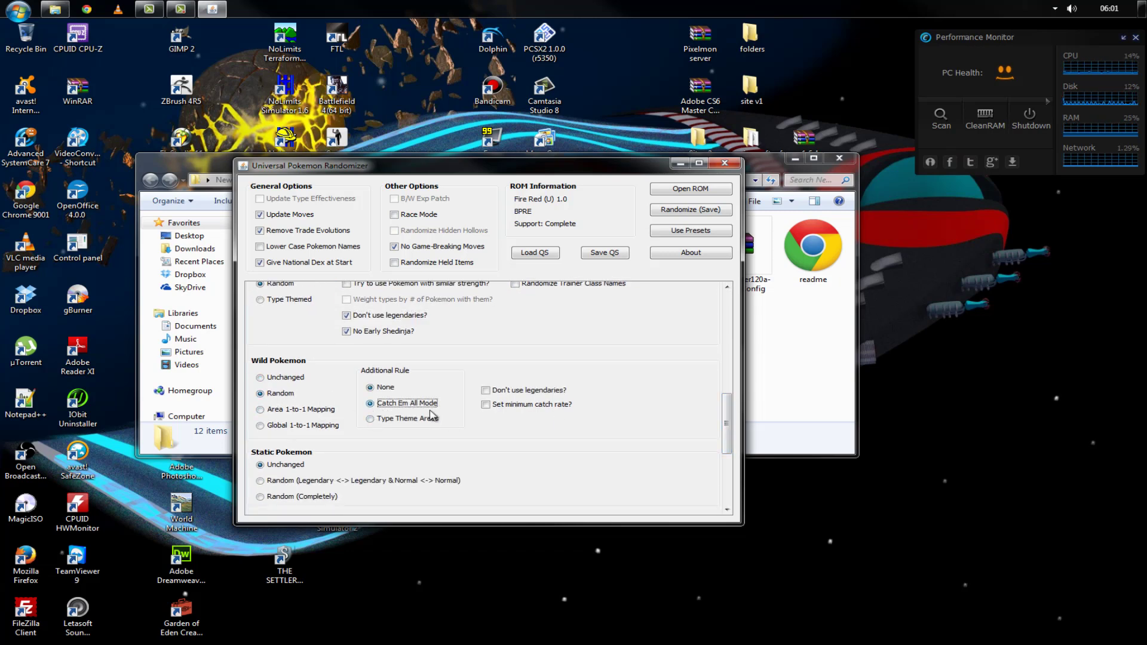
pyautogui.click(485, 406)
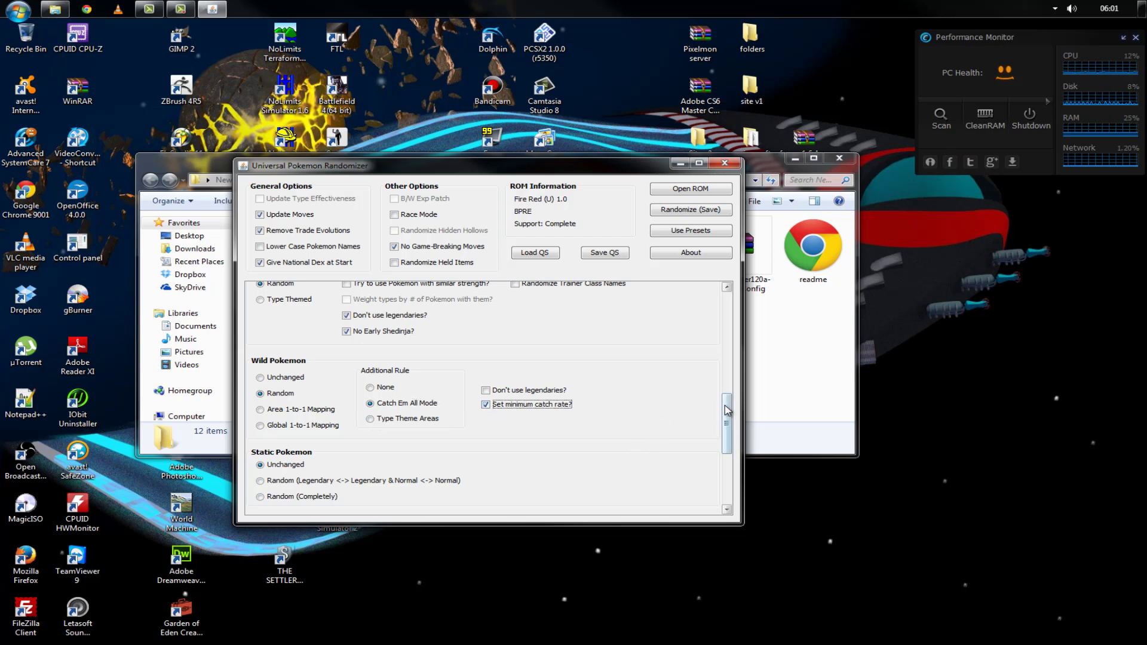
# Randomize static Pokemon, TM moves and move tutor moves with fully random compatibility.
pyautogui.moveTo(725, 414); pyautogui.dragTo(725, 447)
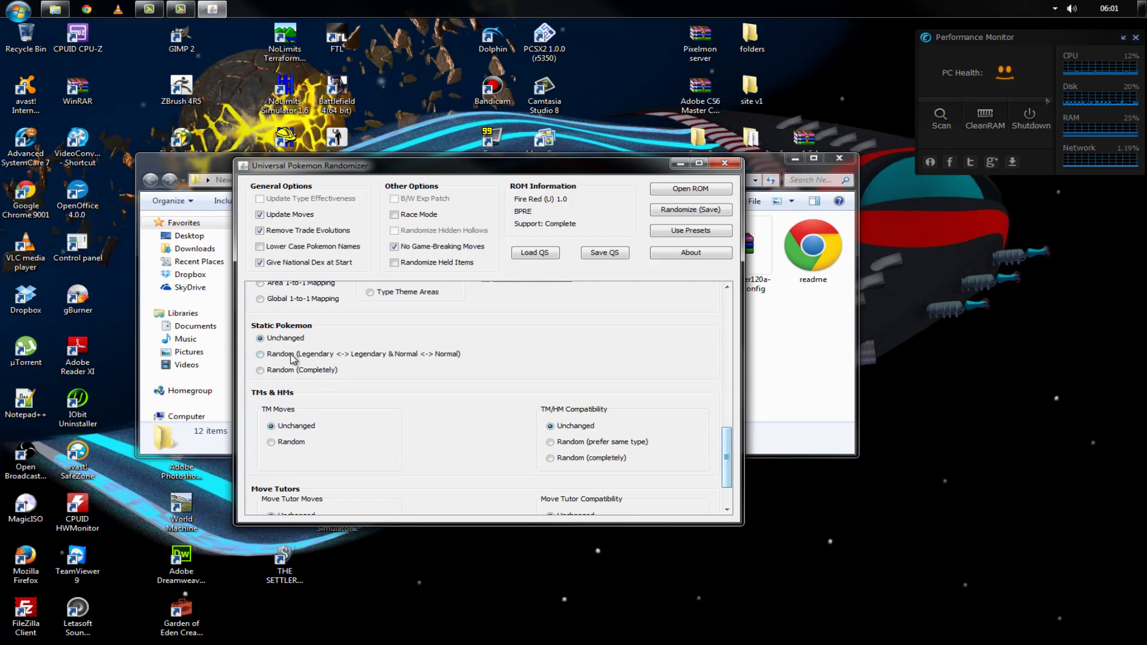
pyautogui.click(261, 371)
pyautogui.click(573, 460)
pyautogui.click(292, 442)
pyautogui.moveTo(726, 454); pyautogui.dragTo(726, 469)
pyautogui.click(584, 489)
pyautogui.click(290, 472)
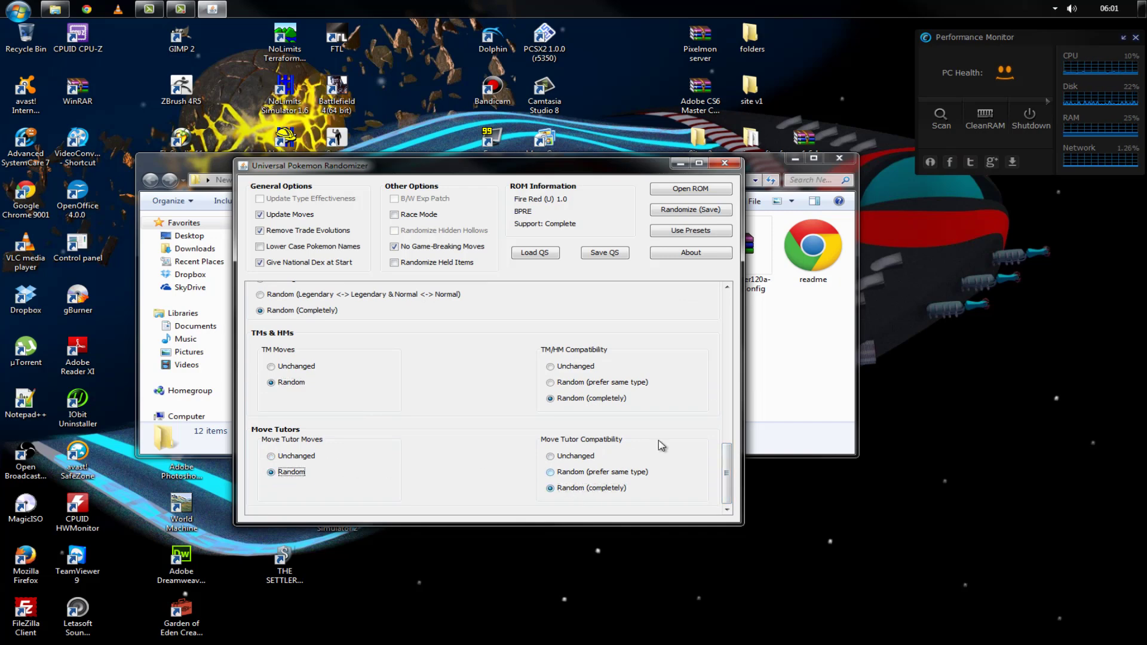
# Randomize and save the ROM over Pokemon FireRed.gba in the Desktop's New folder.
pyautogui.click(684, 212)
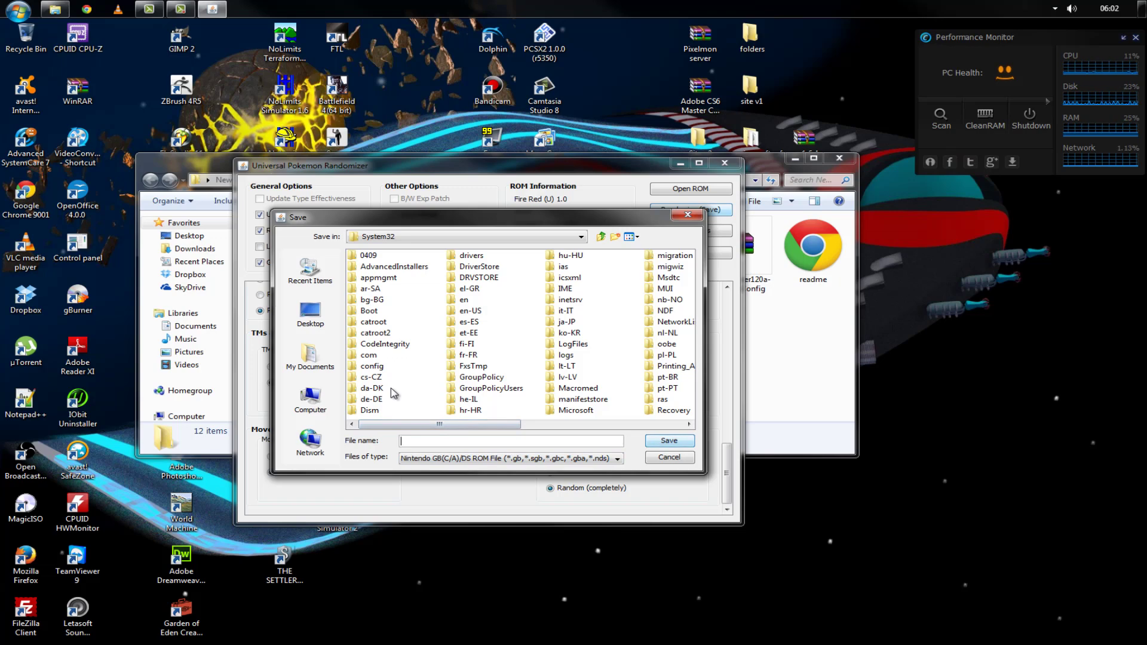
pyautogui.click(332, 332)
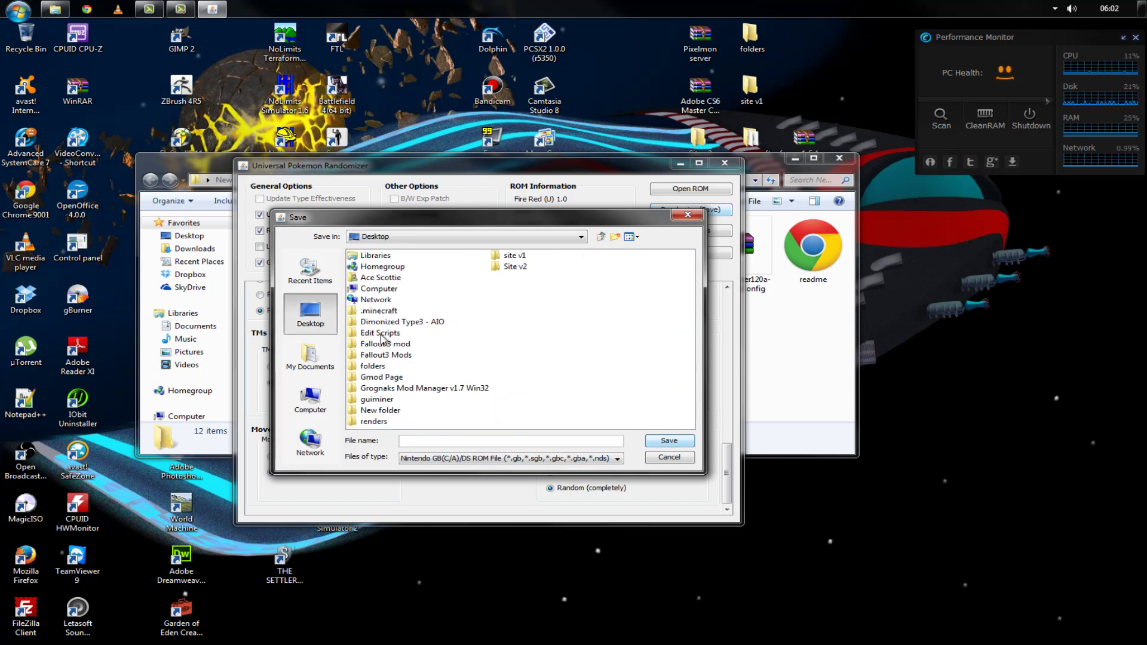
pyautogui.doubleClick(378, 409)
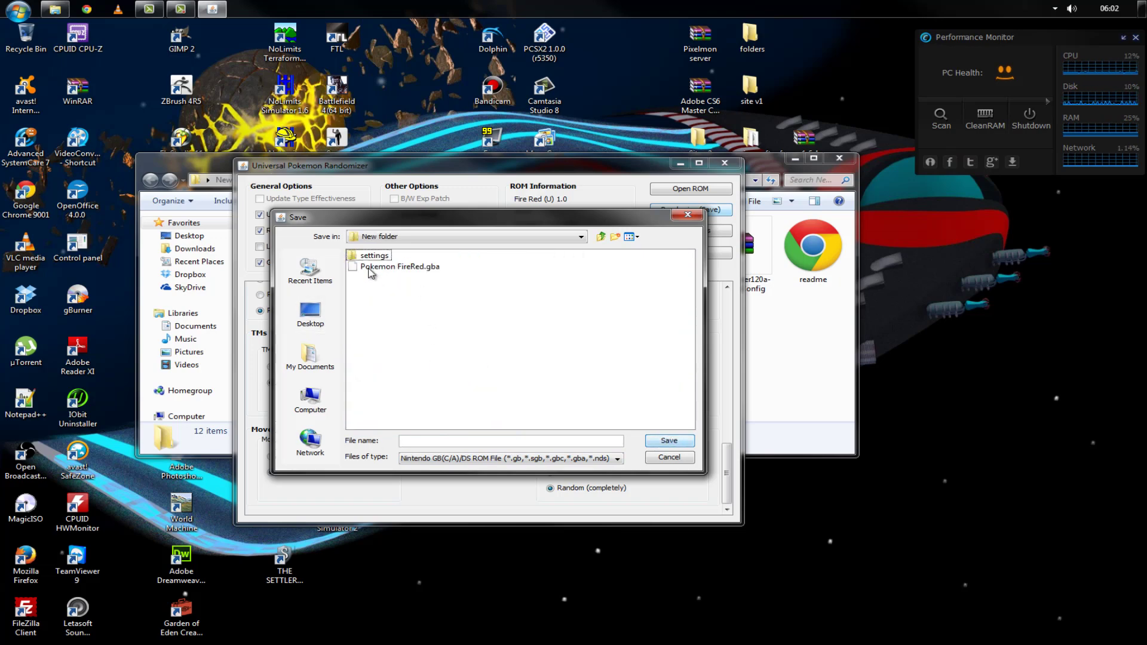
pyautogui.click(422, 268)
pyautogui.press('Return')
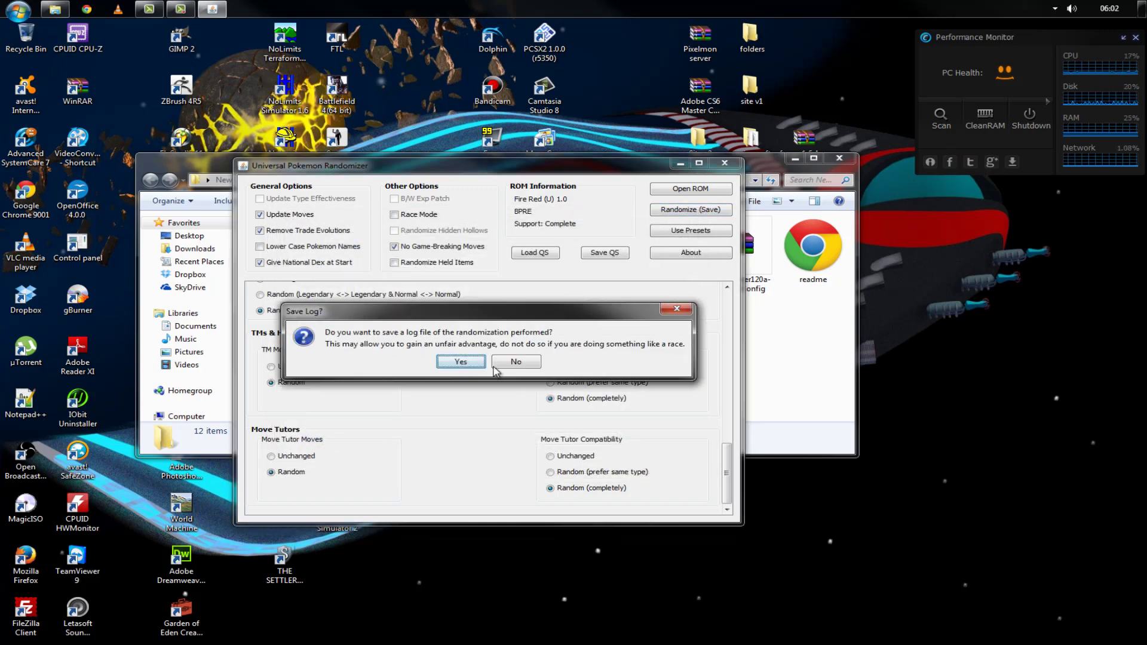
# Decline the randomization log, dismiss the summary and close the randomizer.
pyautogui.click(513, 362)
pyautogui.click(629, 388)
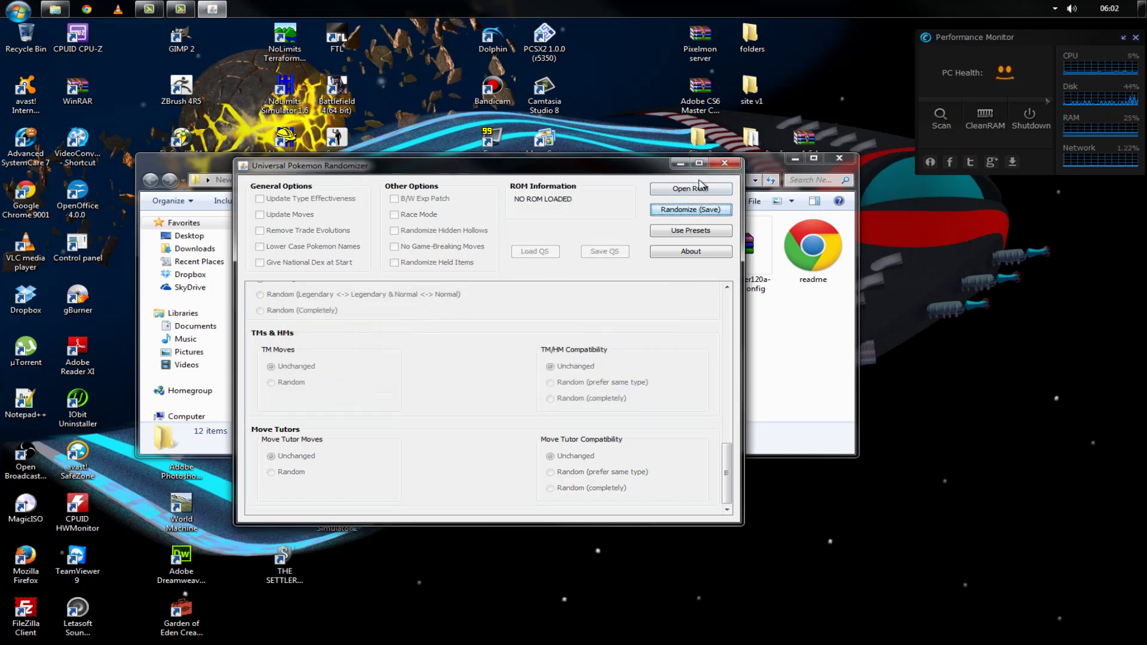
pyautogui.click(724, 163)
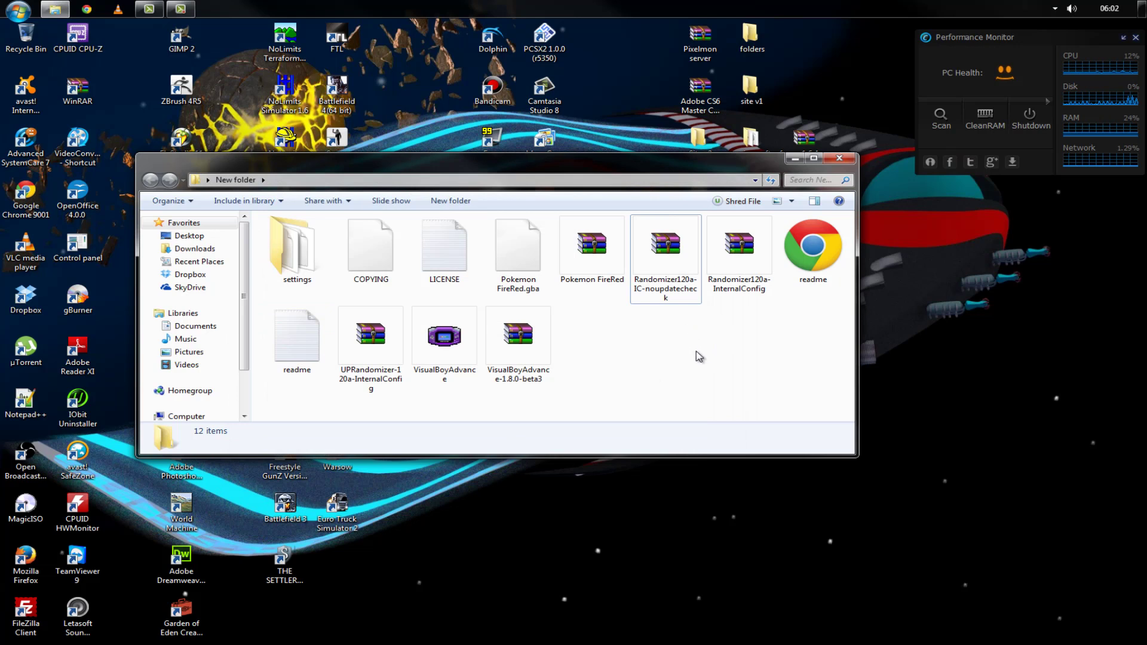